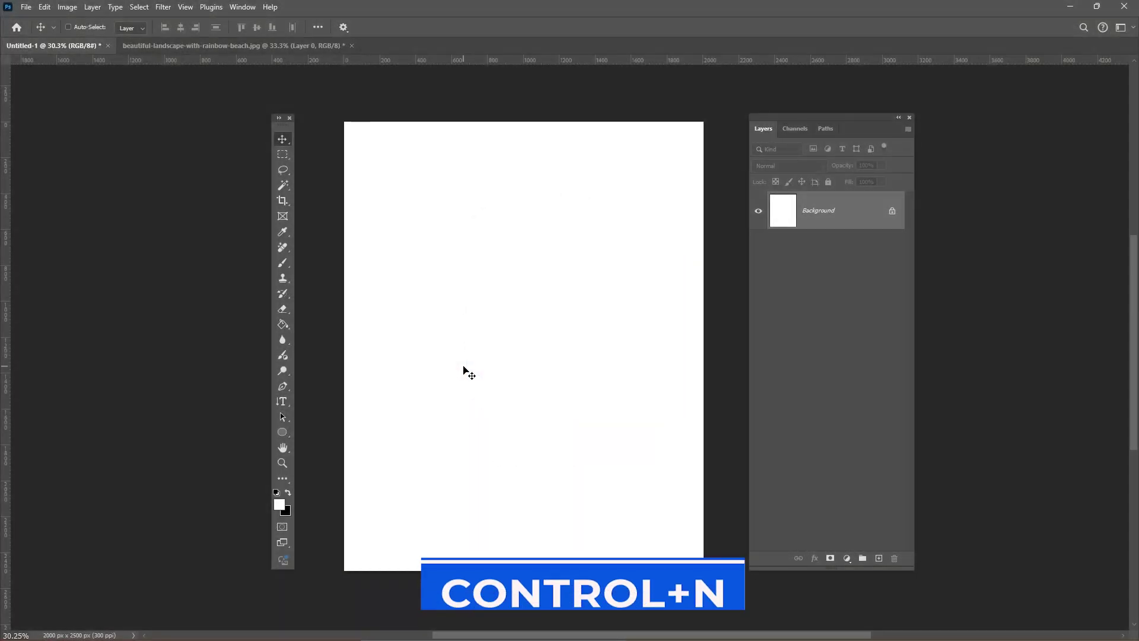
Step: Drag the beach photo into the blank Untitled-1 poster as Layer 1
key("ctrl+n")
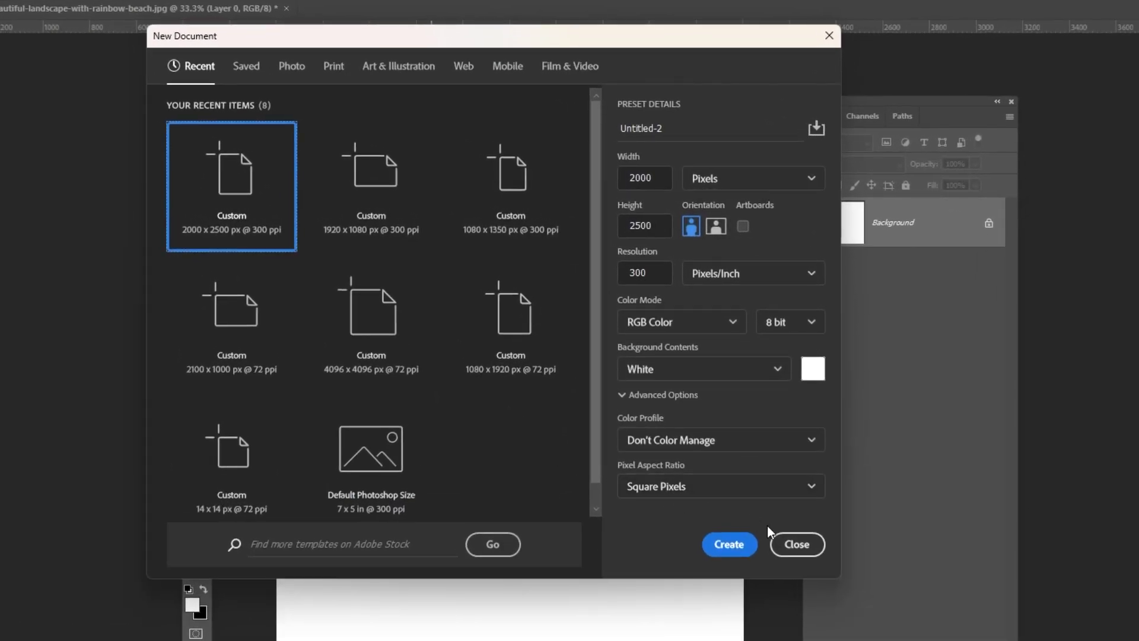
left_click(793, 545)
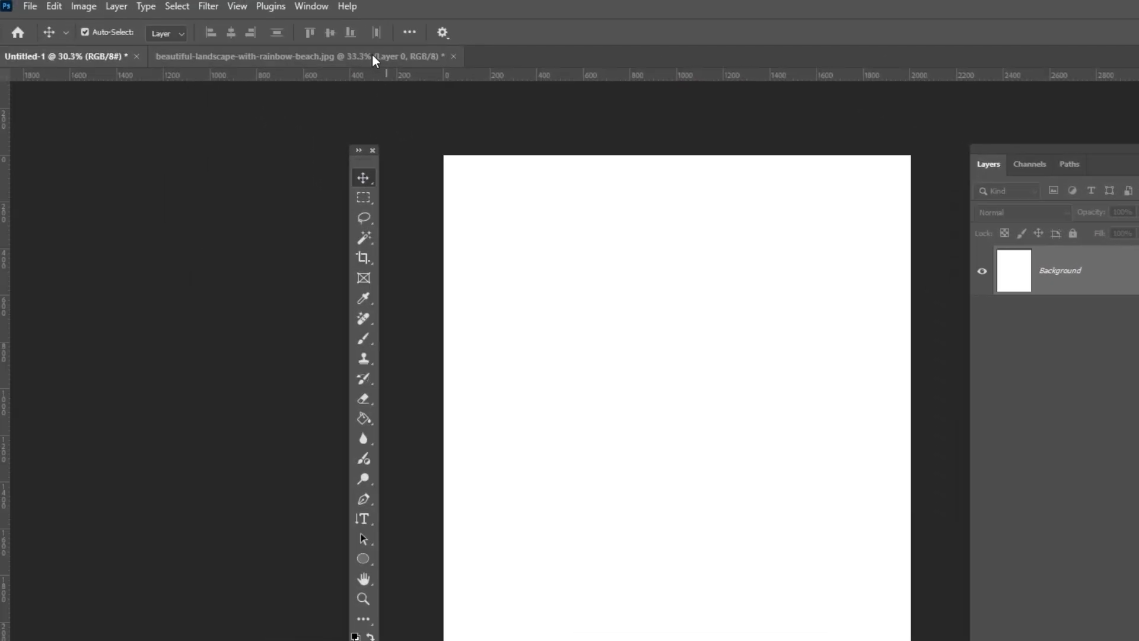
left_click(207, 8)
left_click_drag(773, 452, 678, 461)
Step: Enlarge and shift the beach photo so the yellow surfboard sits near the canvas centre
key("ctrl+t")
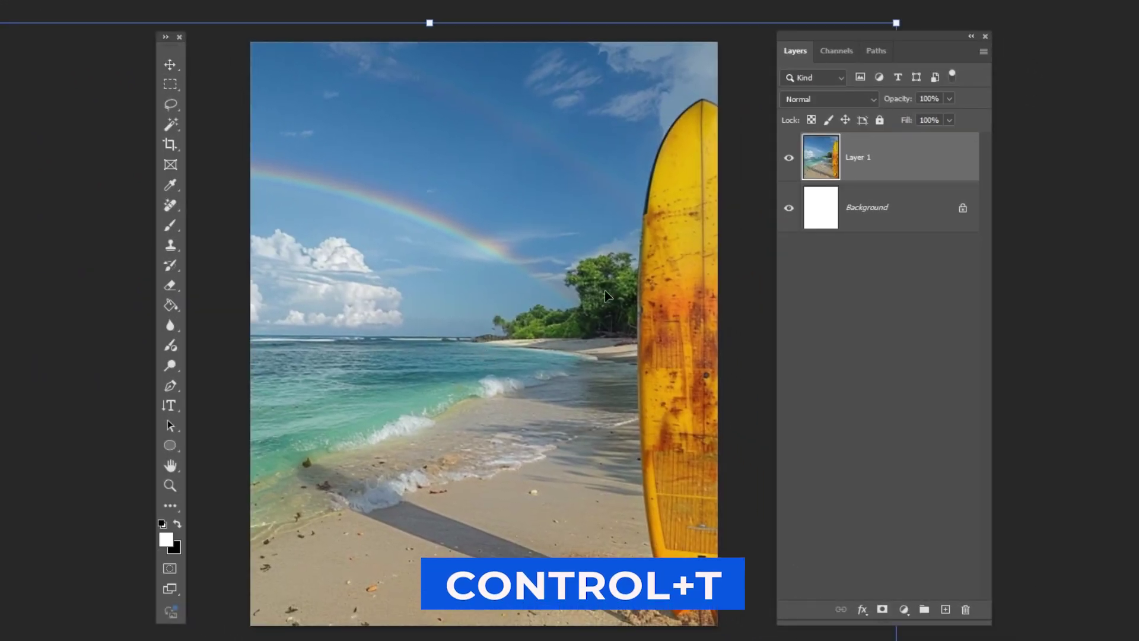
left_click_drag(580, 292, 461, 290)
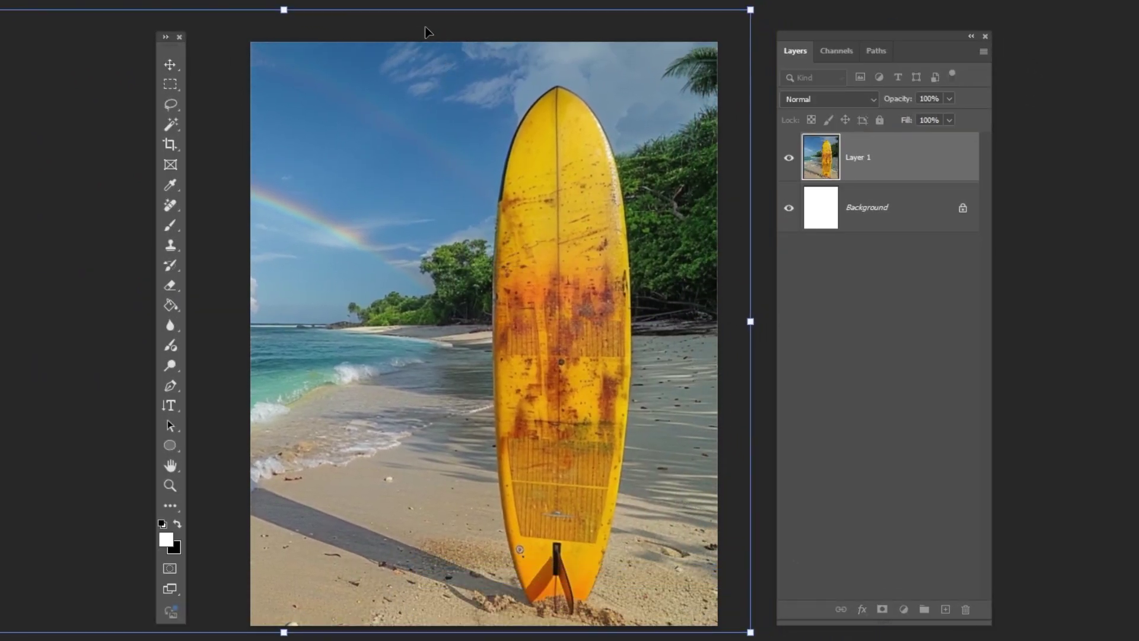
left_click_drag(280, 12, 281, 0)
left_click_drag(562, 366, 529, 368)
key("Return")
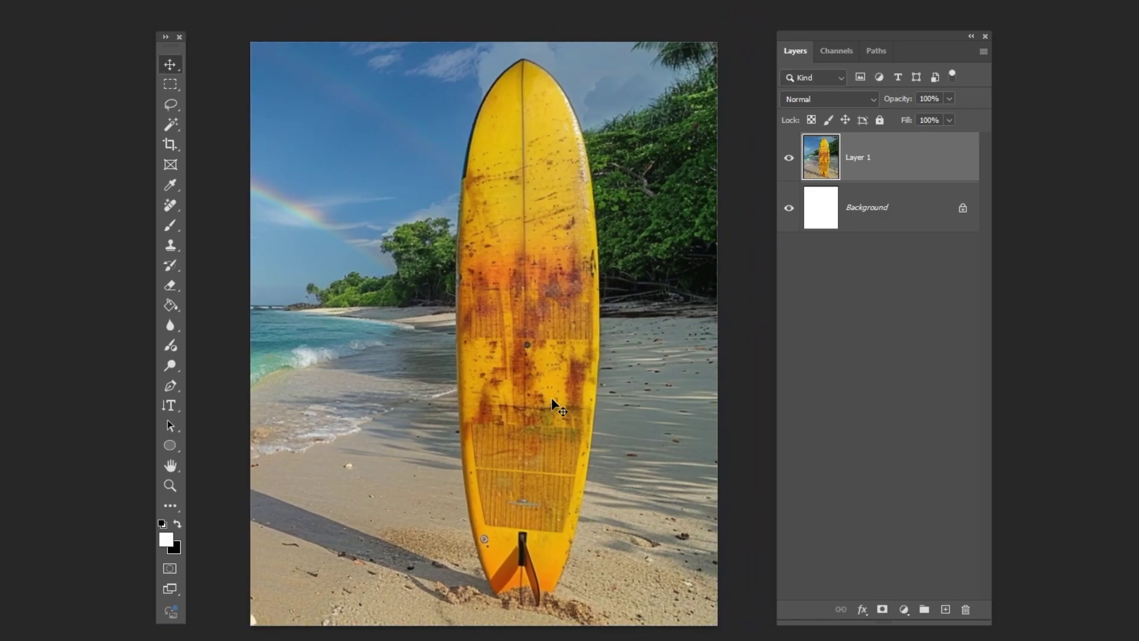
Step: Add a Hue/Saturation adjustment over the beach photo with Saturation raised to +19
left_click(903, 609)
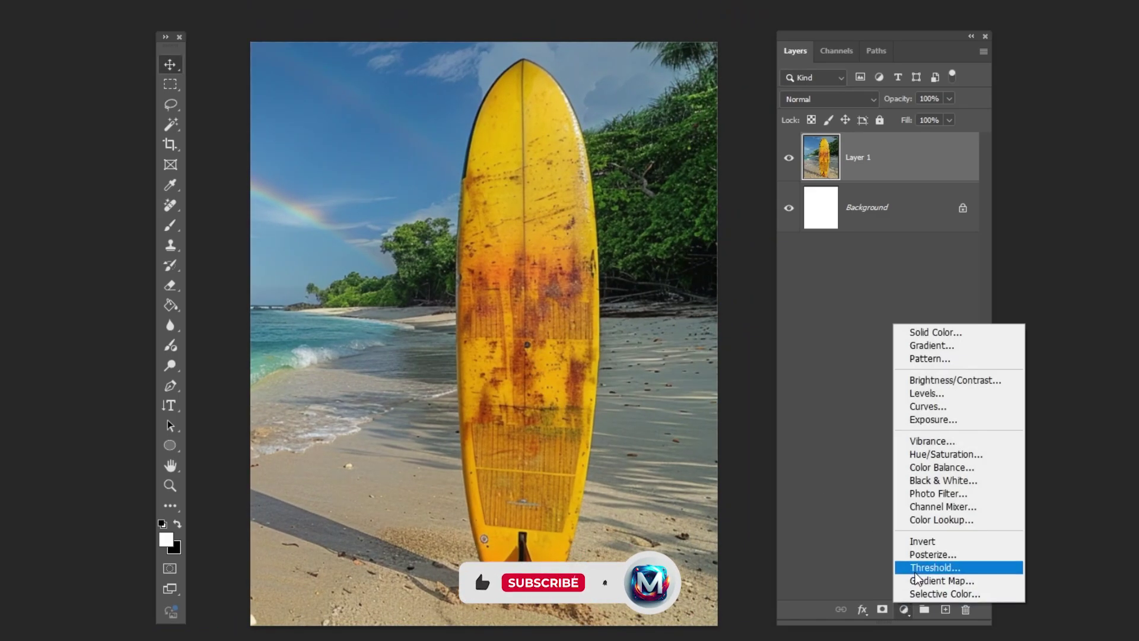
left_click(923, 454)
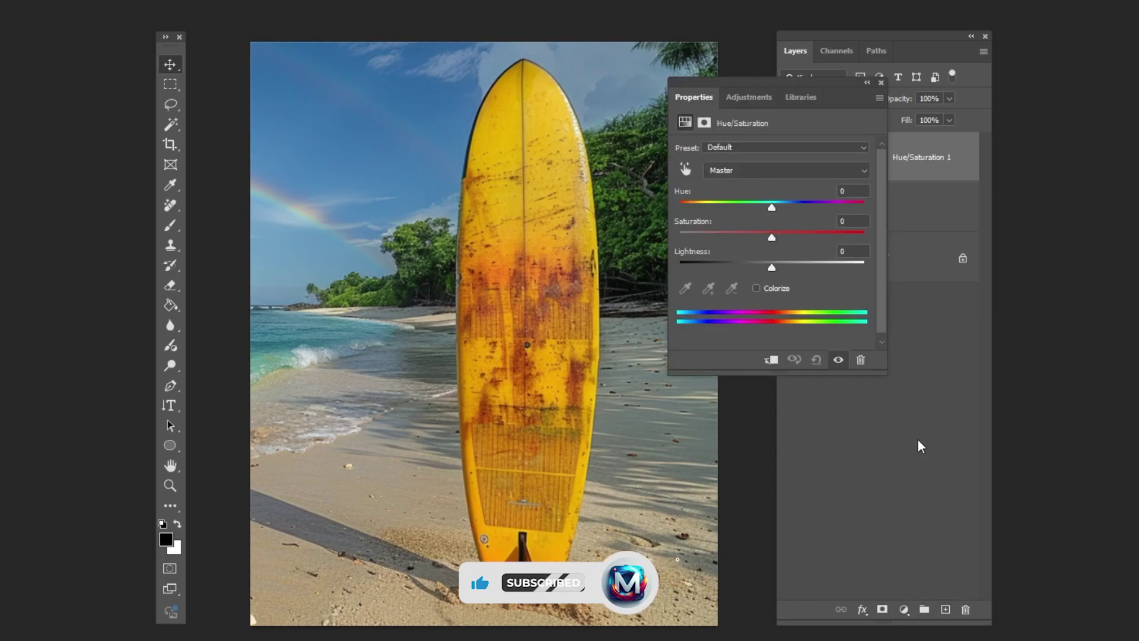
left_click_drag(771, 238, 785, 239)
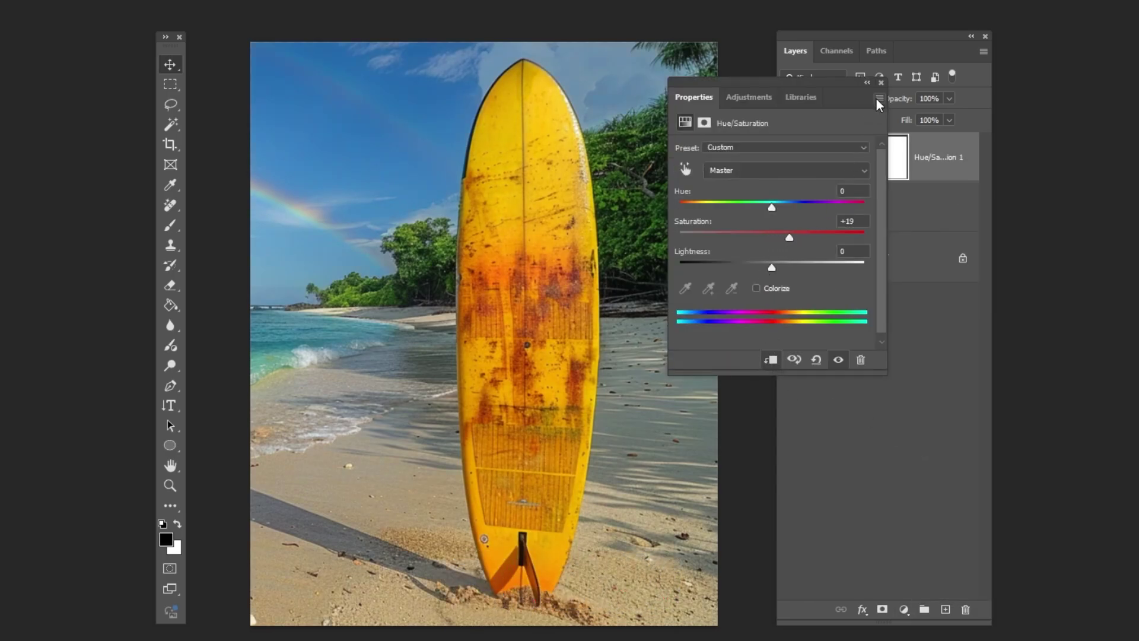
left_click(880, 83)
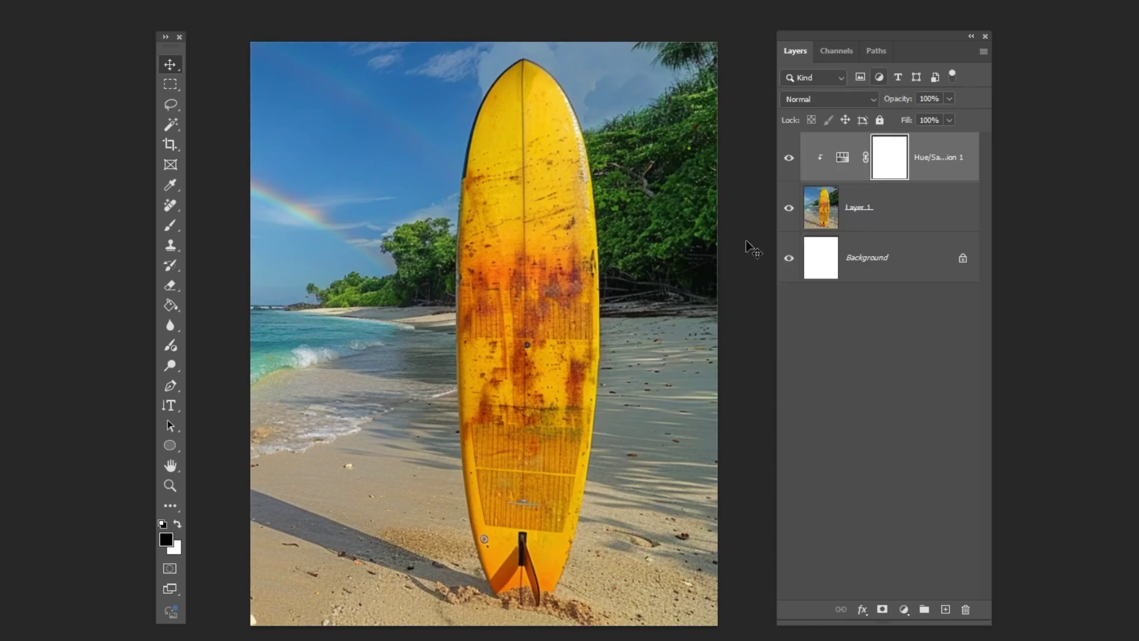
Step: Type SURF with the Vertical Type Tool and move it up so the word fits
left_click_drag(166, 406, 242, 421)
left_click(365, 299)
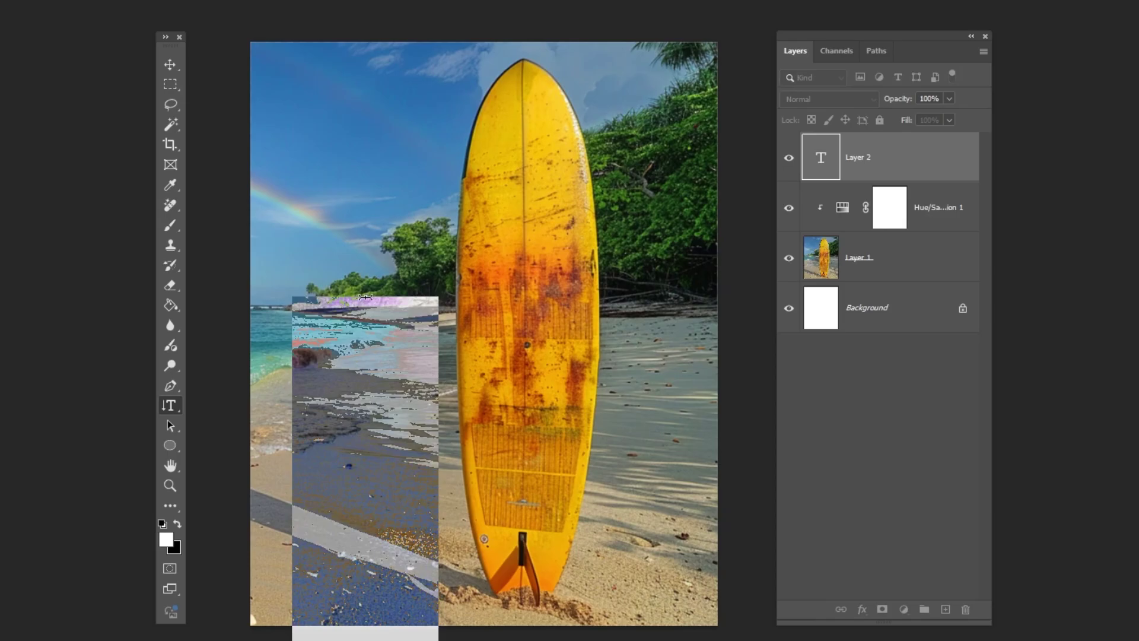
type("S")
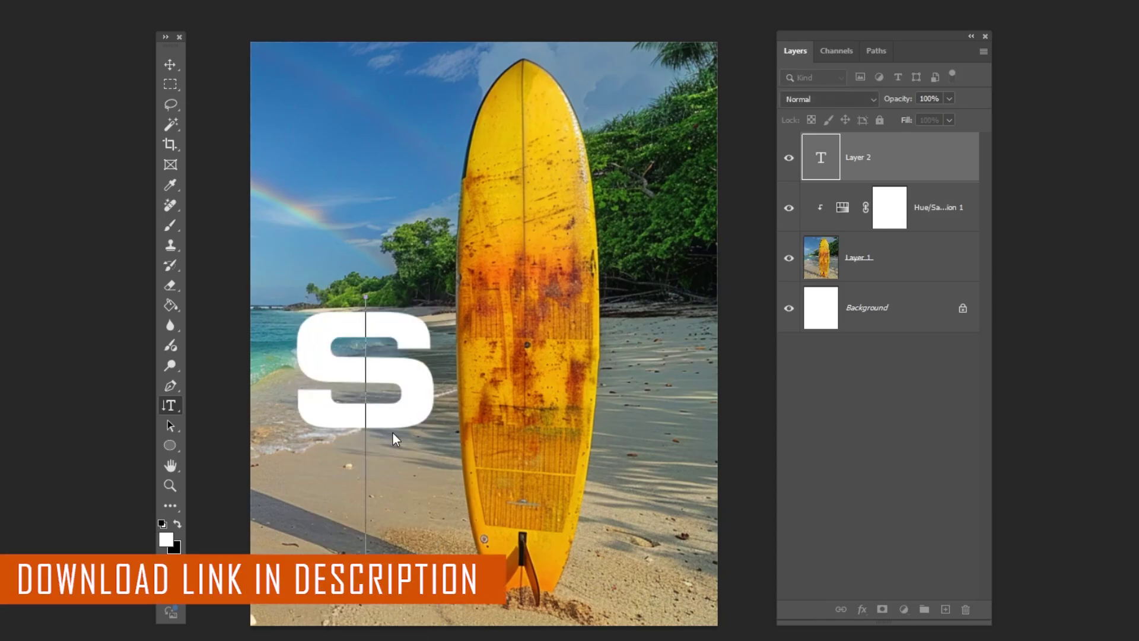
type("URF")
key("ctrl+Return")
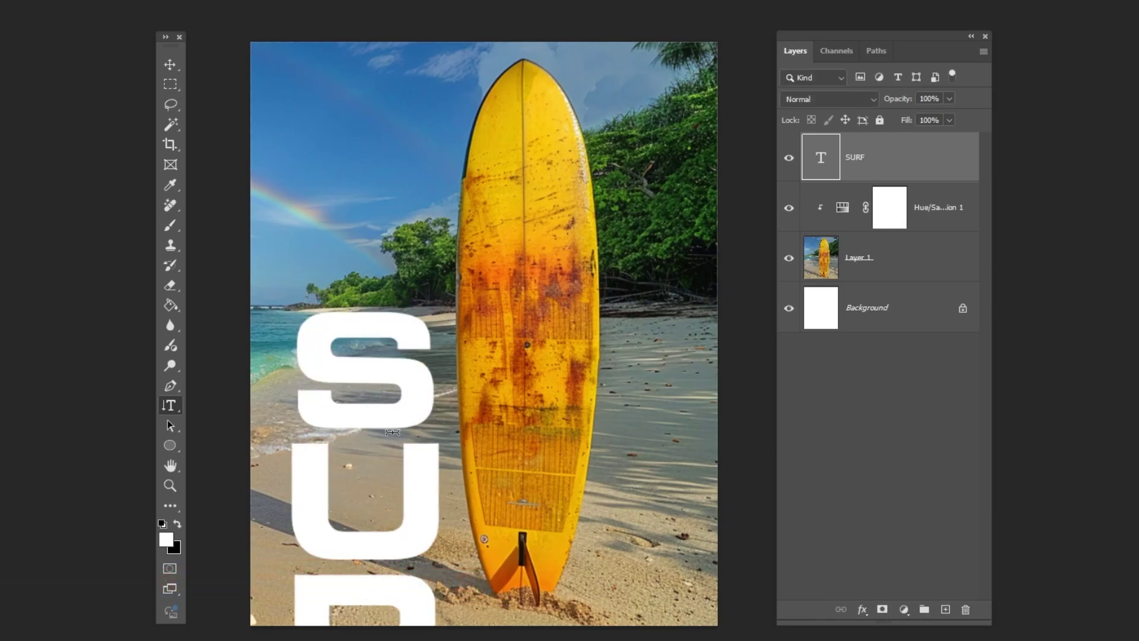
key("v")
left_click_drag(374, 416, 387, 171)
Step: Set the SURF letters' tracking to -100 in the Character panel
double_click(387, 171)
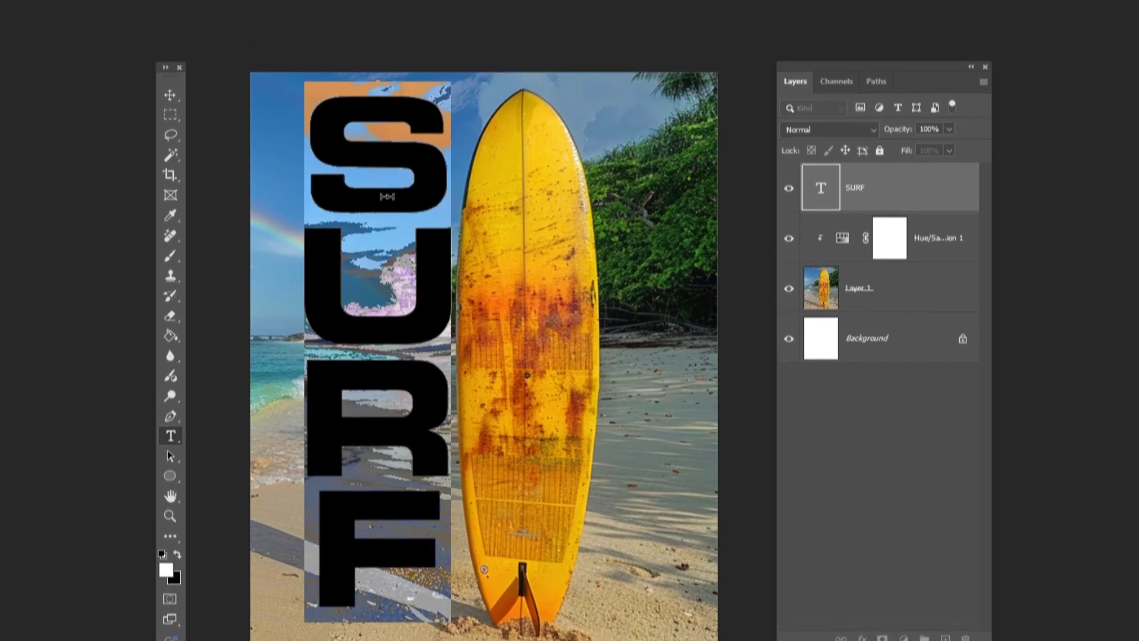
left_click(482, 35)
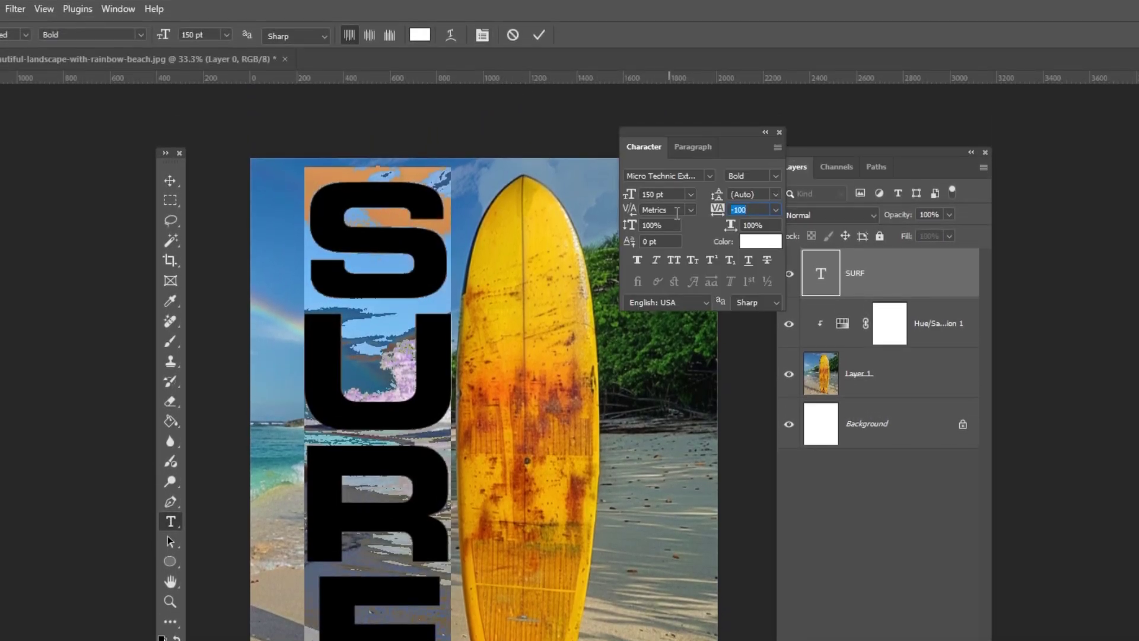
left_click_drag(716, 211, 728, 212)
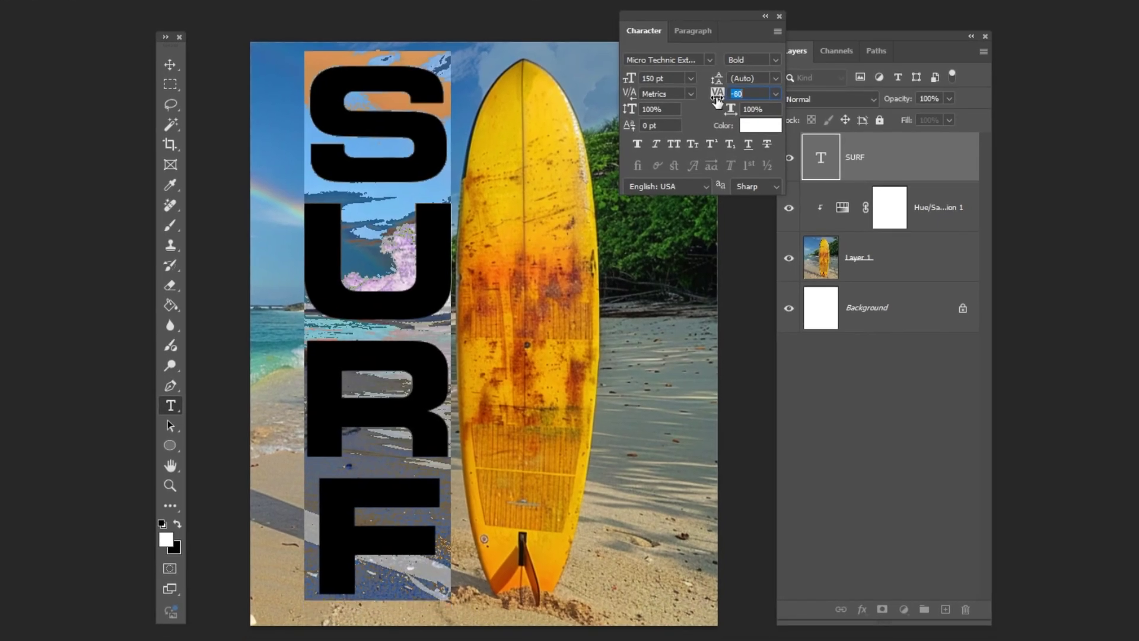
left_click_drag(715, 108, 713, 108)
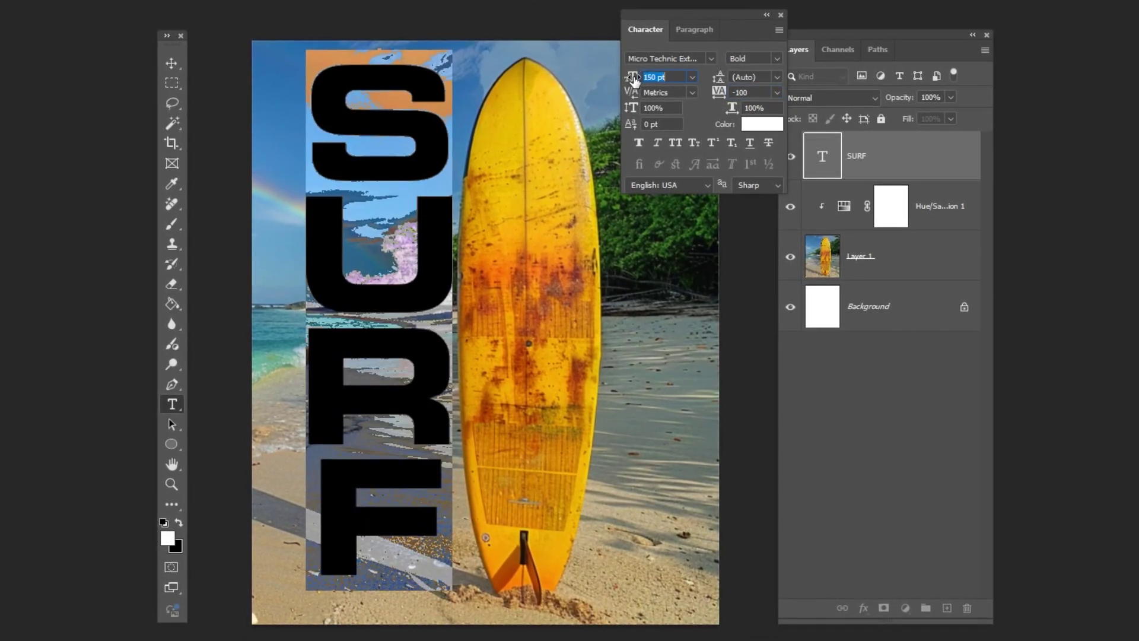
left_click(780, 15)
left_click(172, 63)
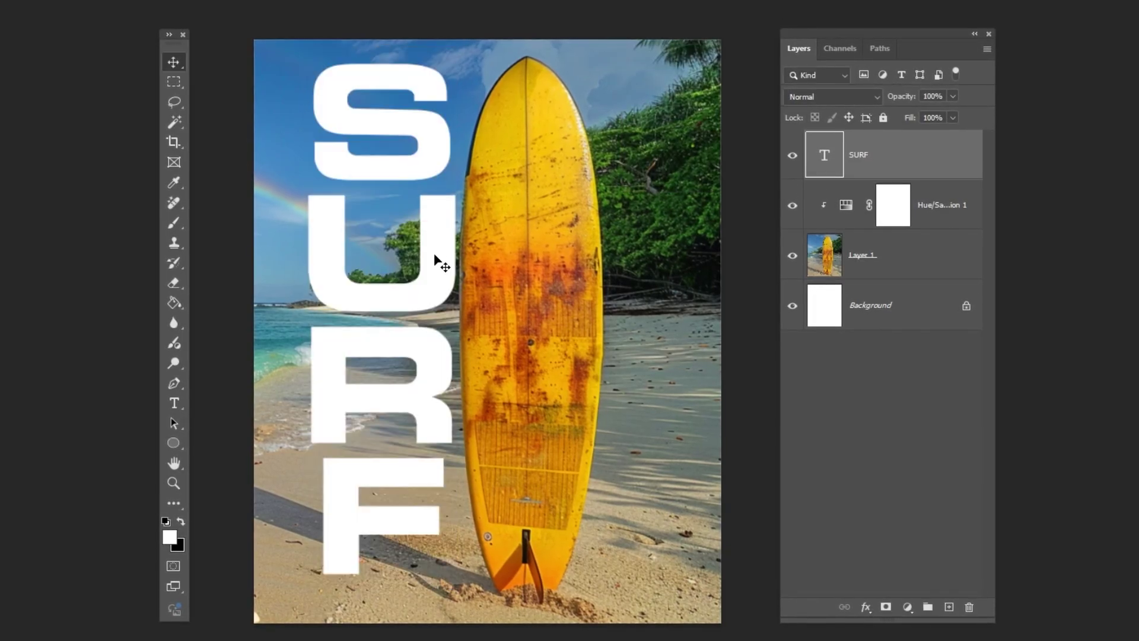
Step: Move SURF right over the surfboard and enlarge the lettering
left_click_drag(433, 254, 644, 302)
key("ctrl+t")
left_click_drag(603, 585, 603, 313)
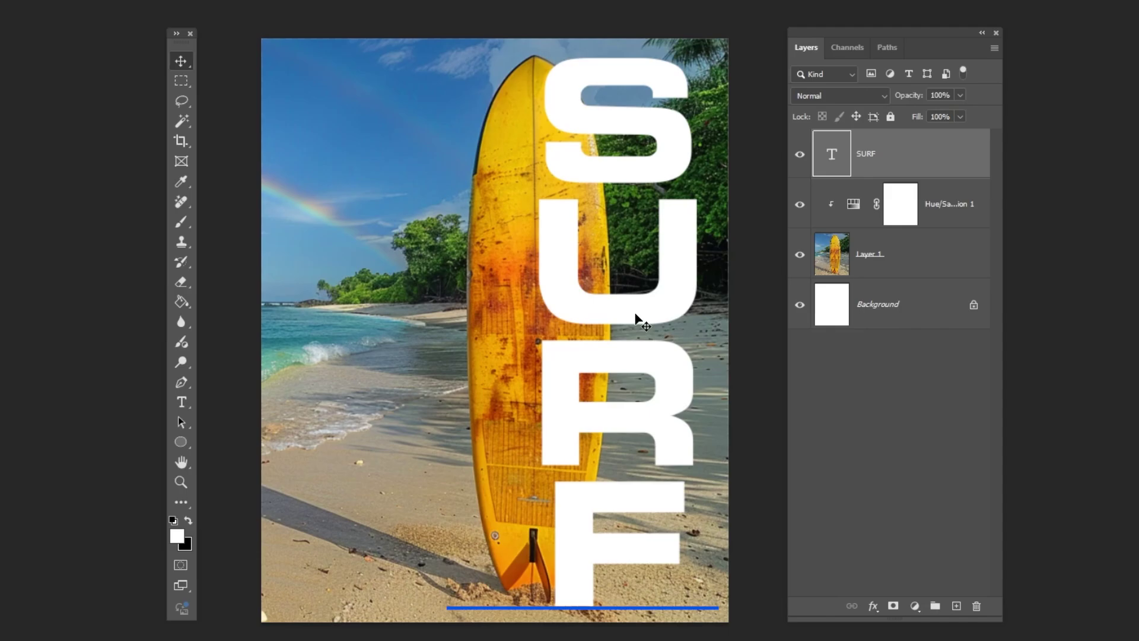
Step: Duplicate the beach photo above SURF, clip it to the text, and duplicate SURF to the top
left_click(881, 268)
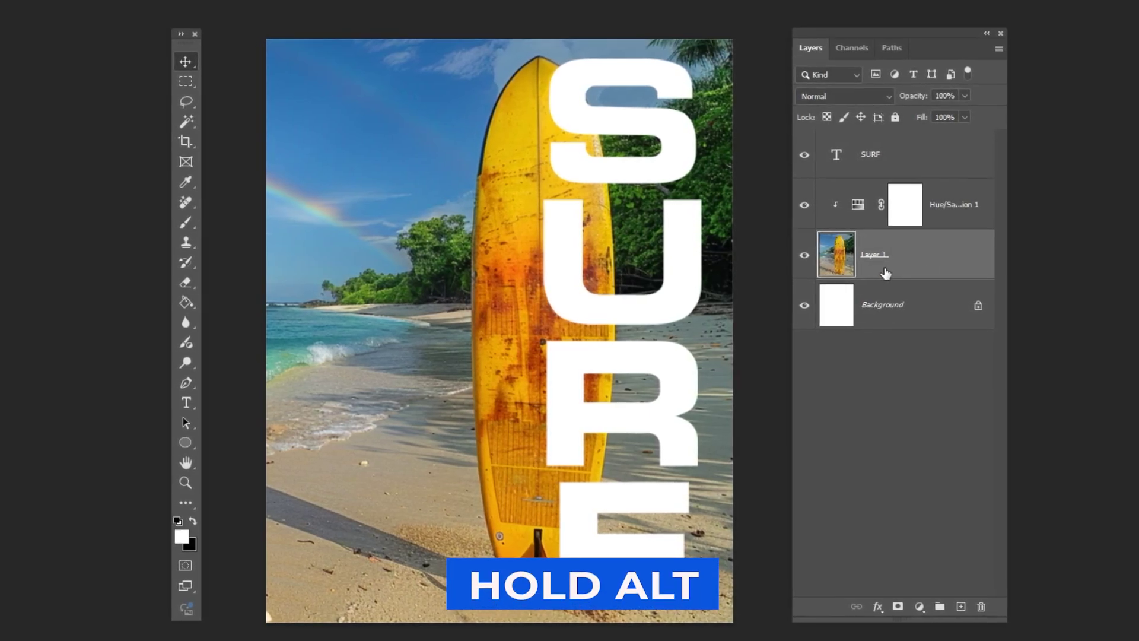
left_click_drag(886, 273, 894, 144)
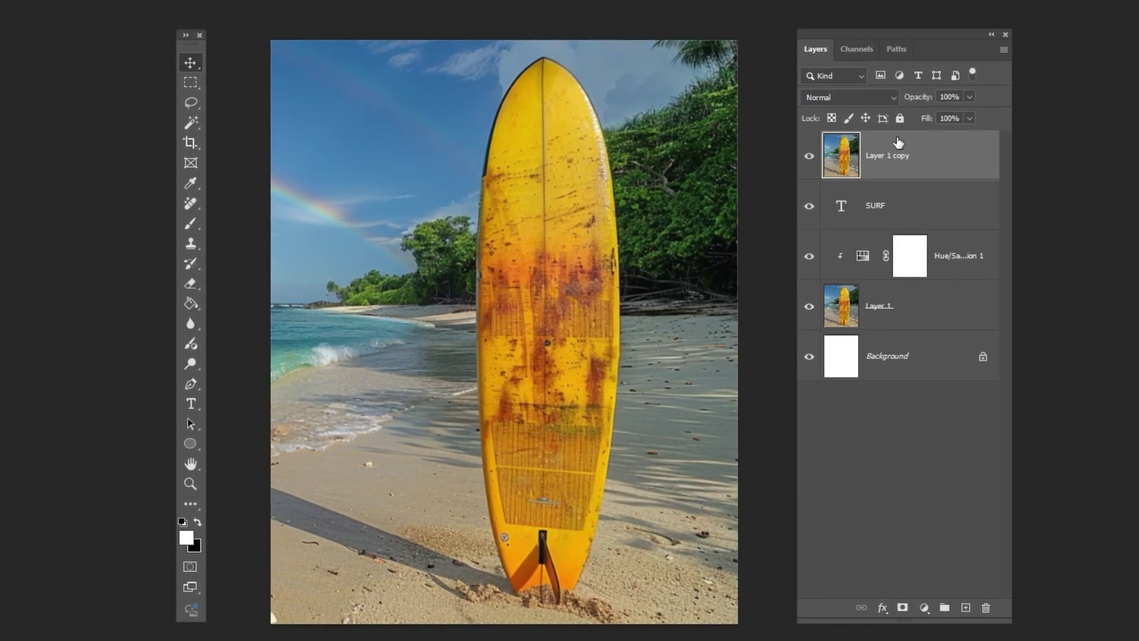
right_click(879, 154)
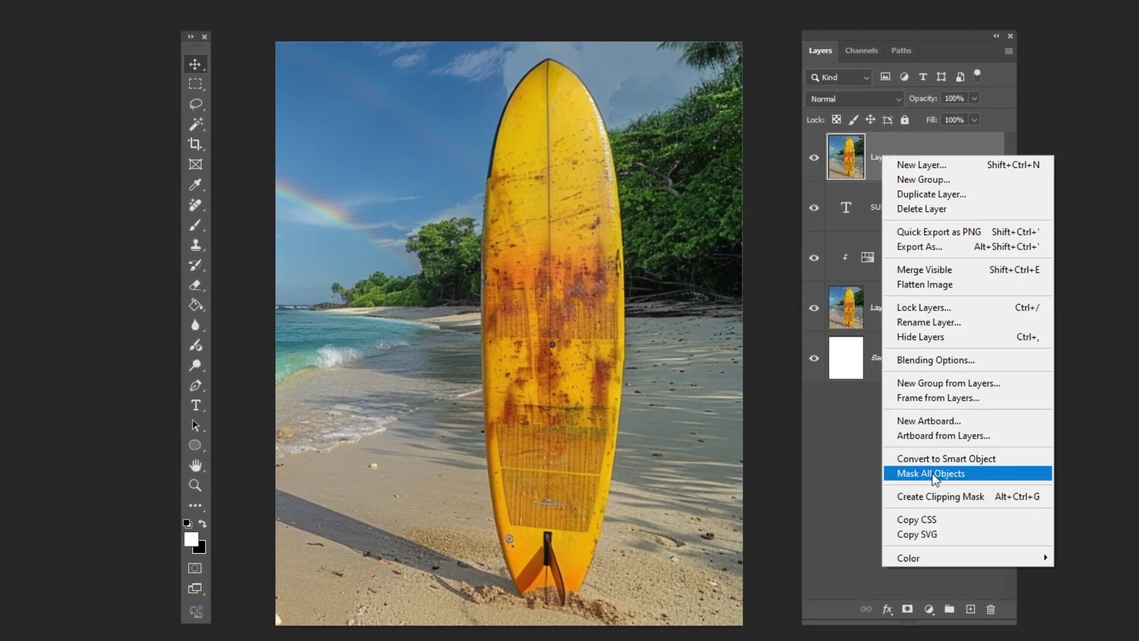
left_click(935, 496)
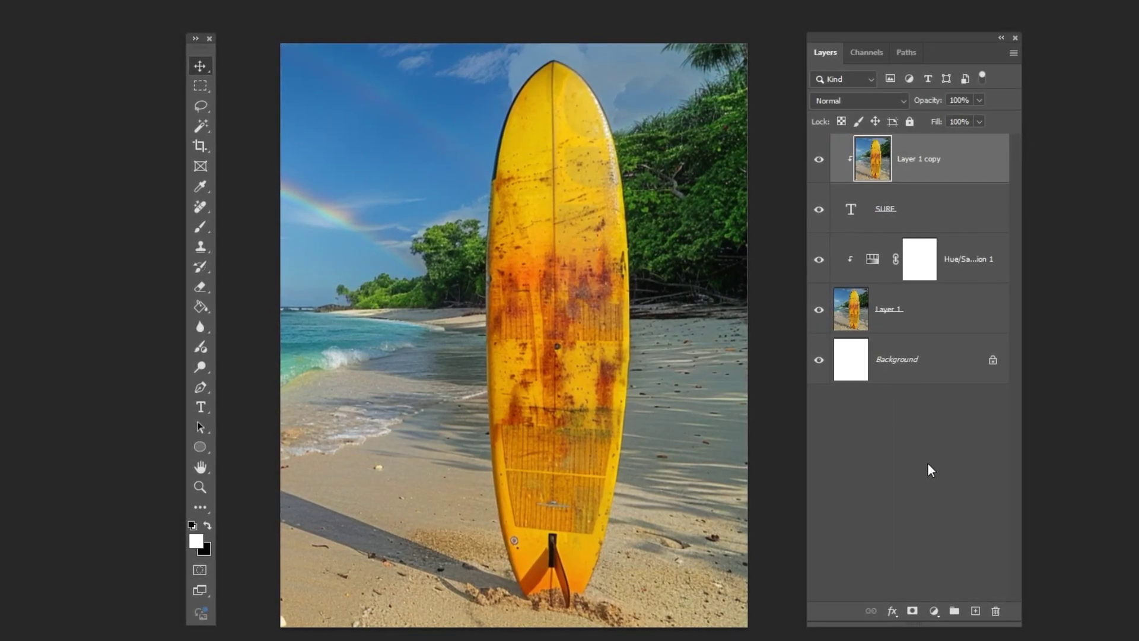
left_click_drag(912, 215, 919, 143)
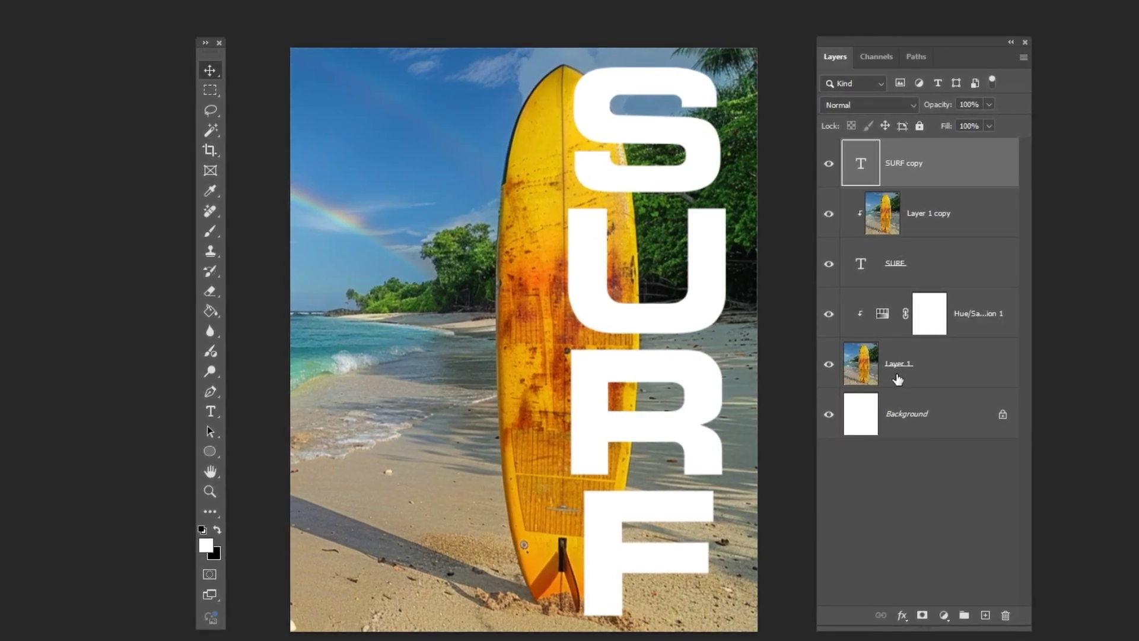
Step: Hide the original beach photo's right strip, from mid-SURF rightward, by filling a rectangular selection with black
left_click(898, 380)
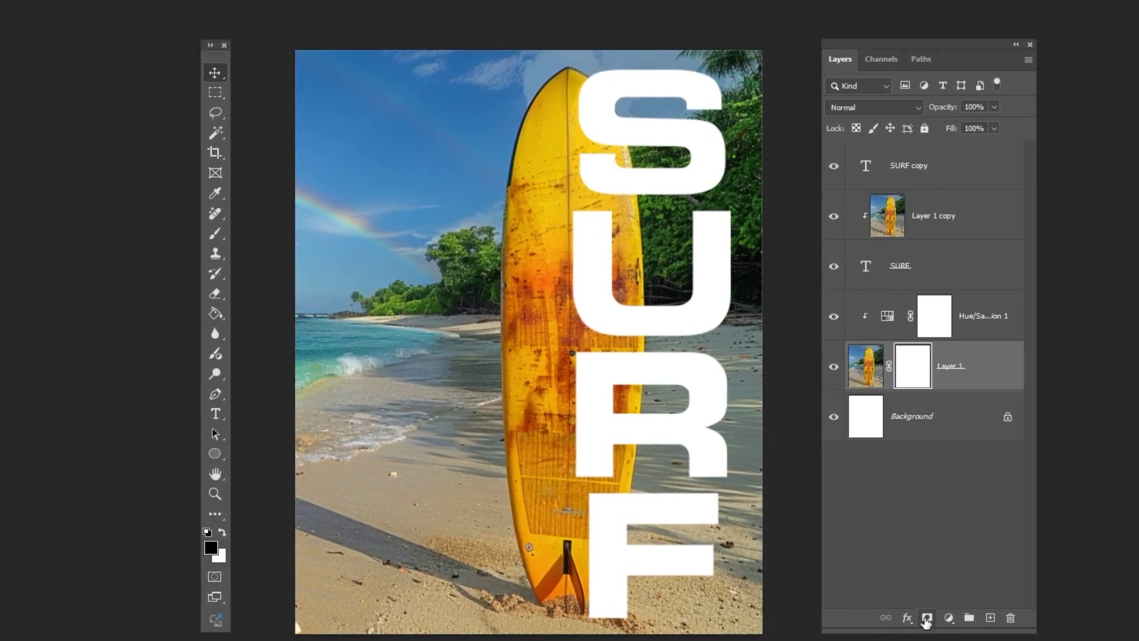
right_click(219, 94)
left_click(279, 96)
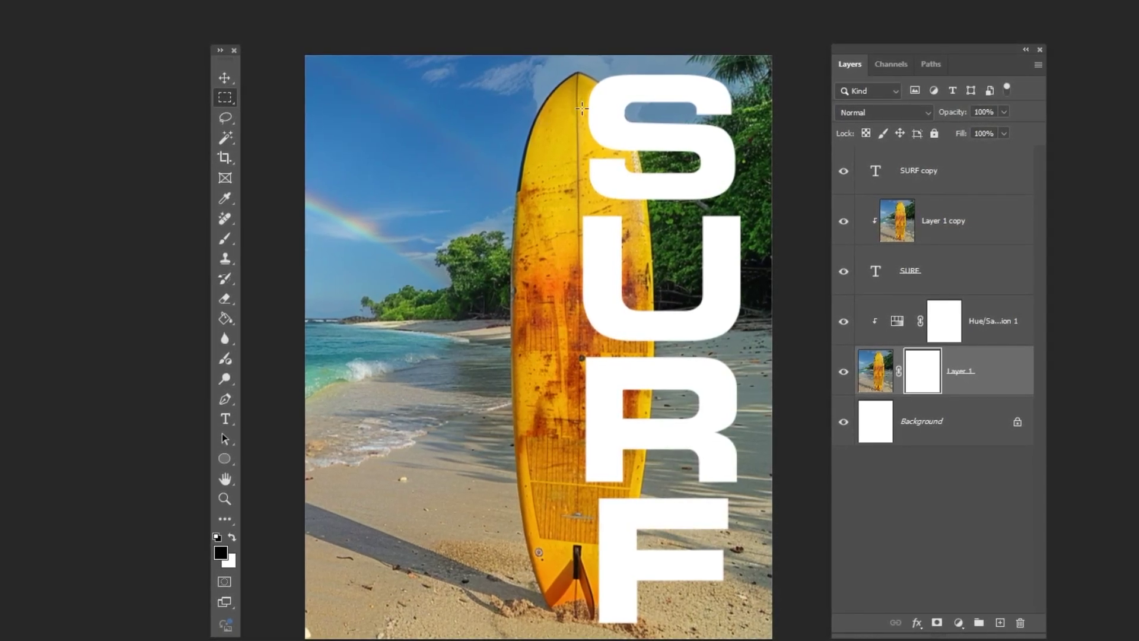
left_click_drag(612, 44, 783, 629)
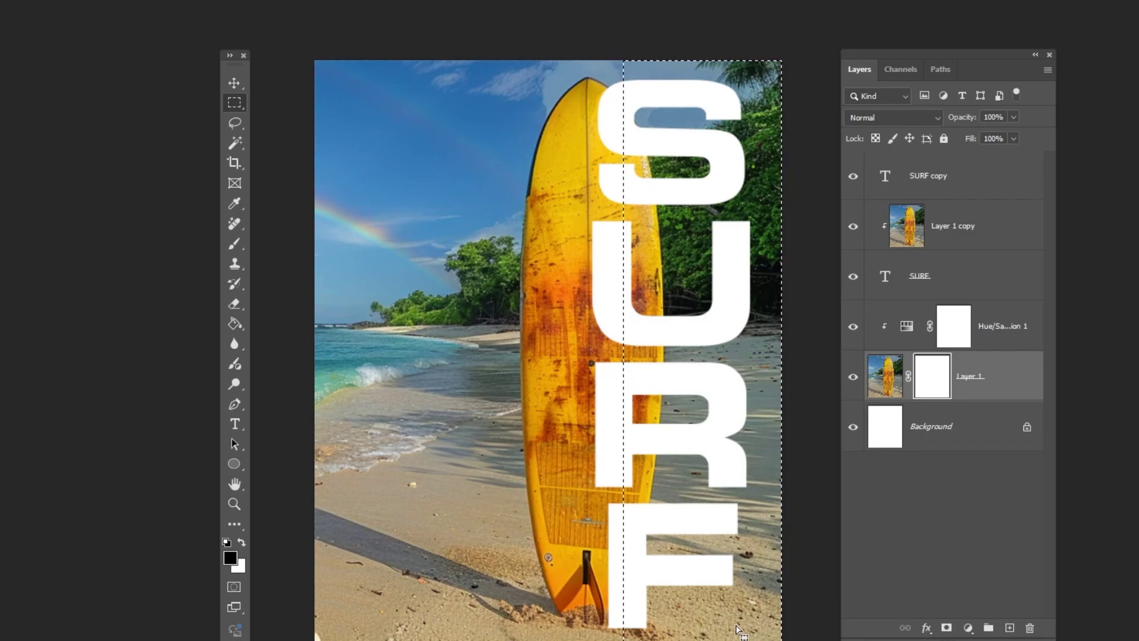
left_click(241, 543)
left_click(246, 547)
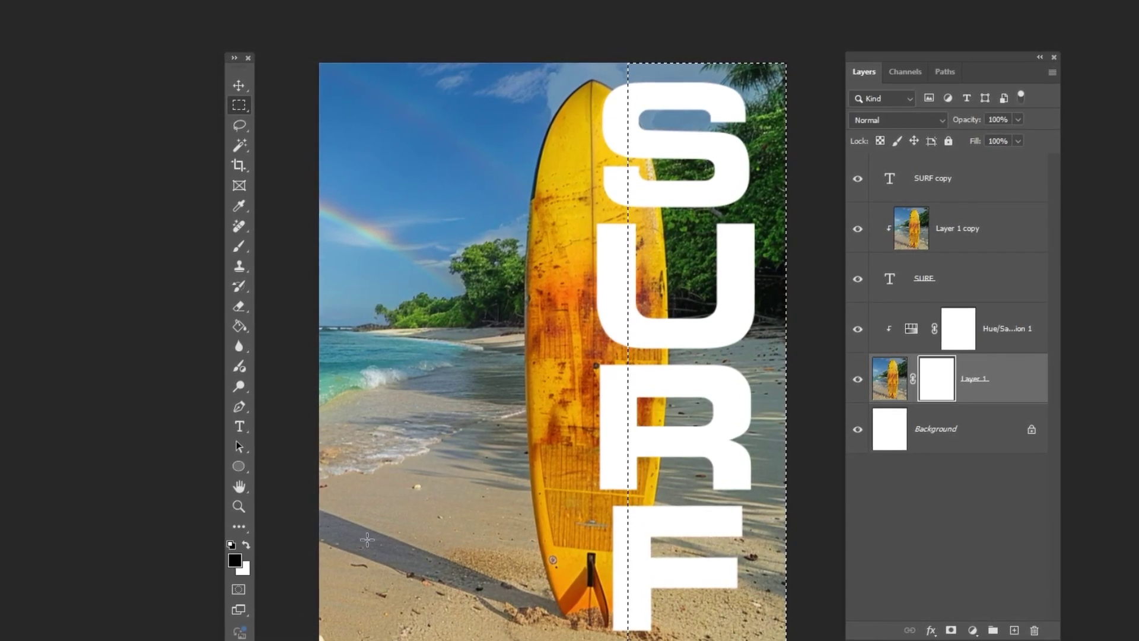
key("alt+BackSpace")
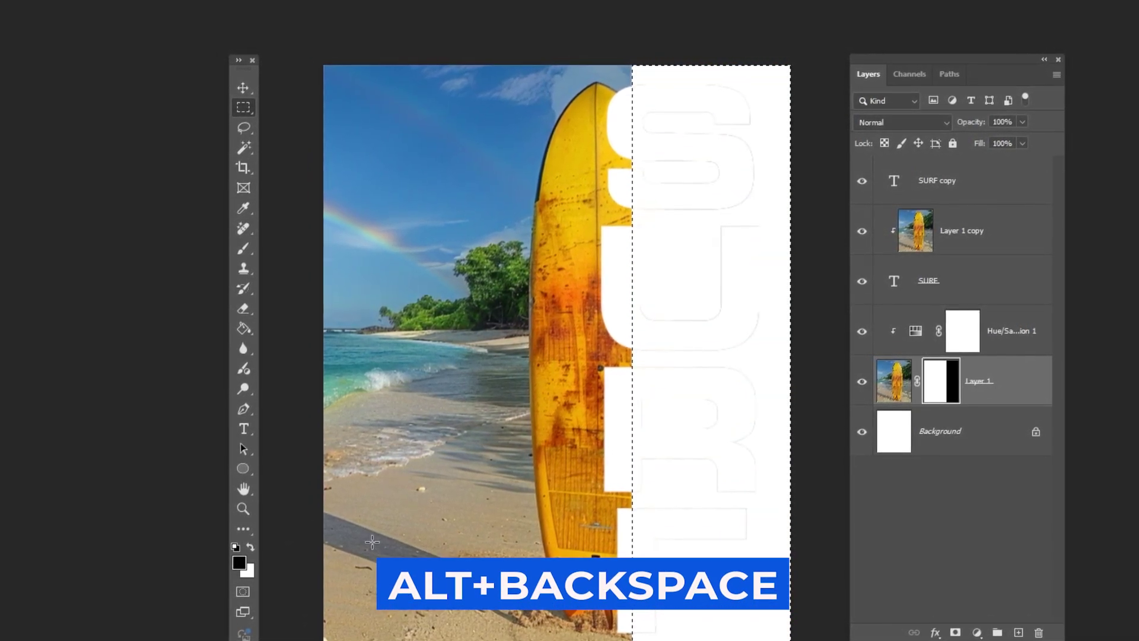
key("ctrl+d")
Step: Give the SURF copy text 0% fill opacity and an 18 px white outside stroke
key("v")
key("x")
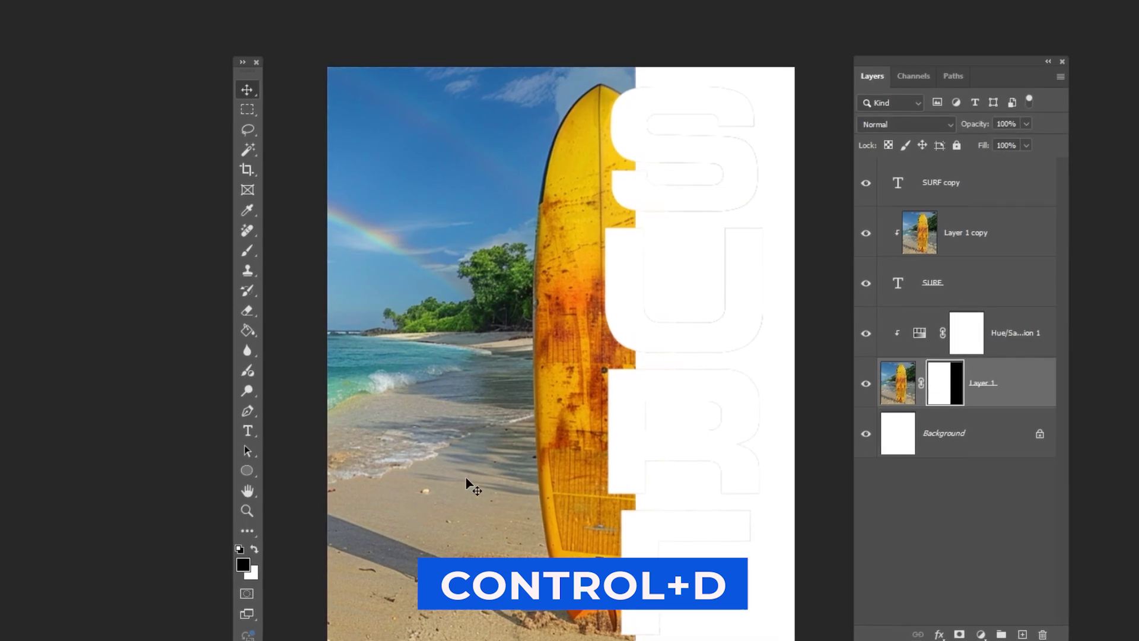
left_click(933, 187)
right_click(936, 191)
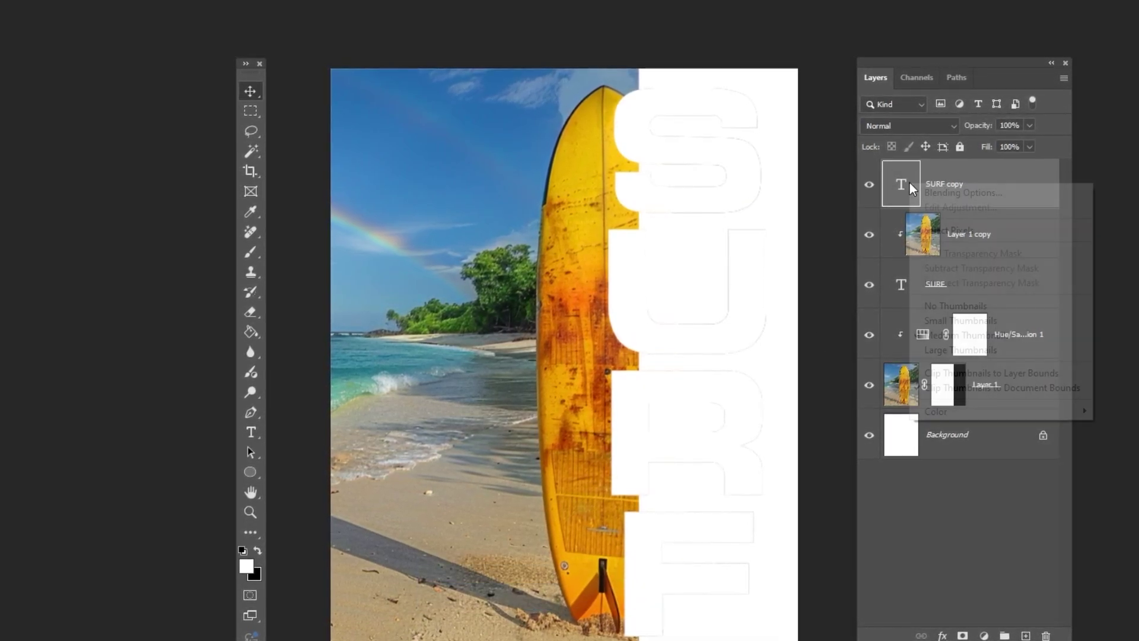
left_click(965, 191)
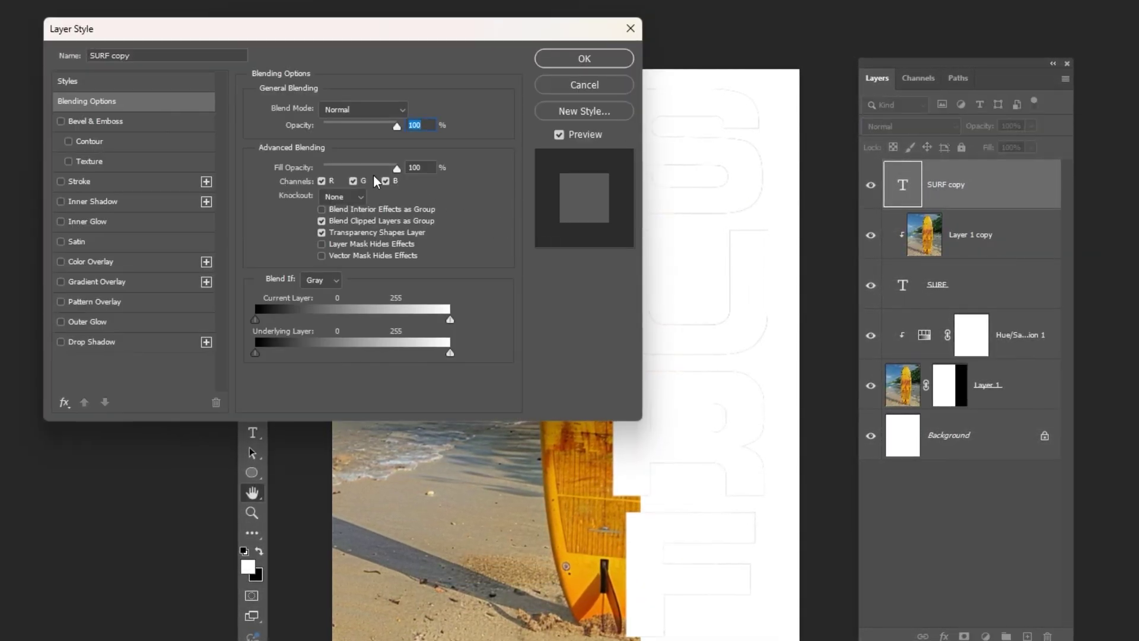
left_click_drag(363, 169, 260, 168)
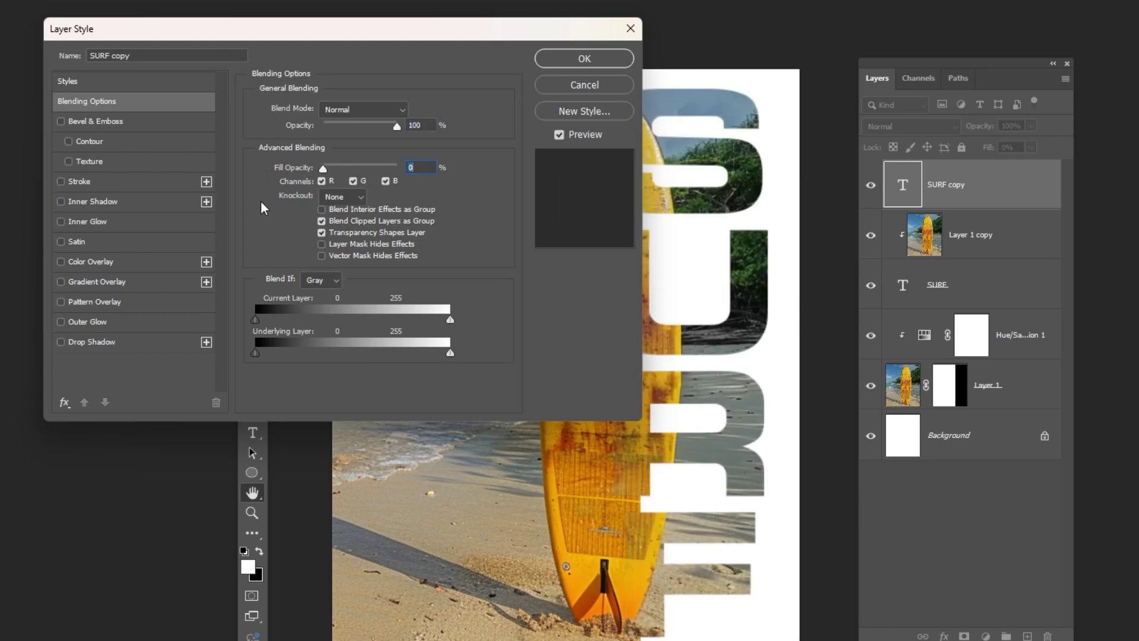
left_click(78, 181)
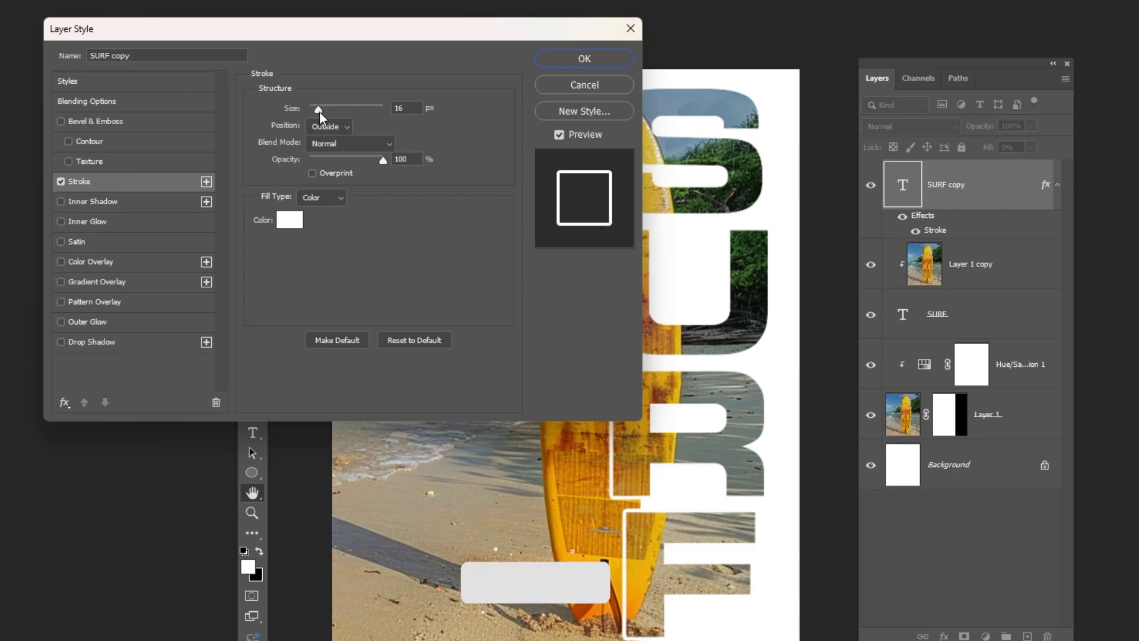
left_click_drag(319, 112, 321, 112)
key("Return")
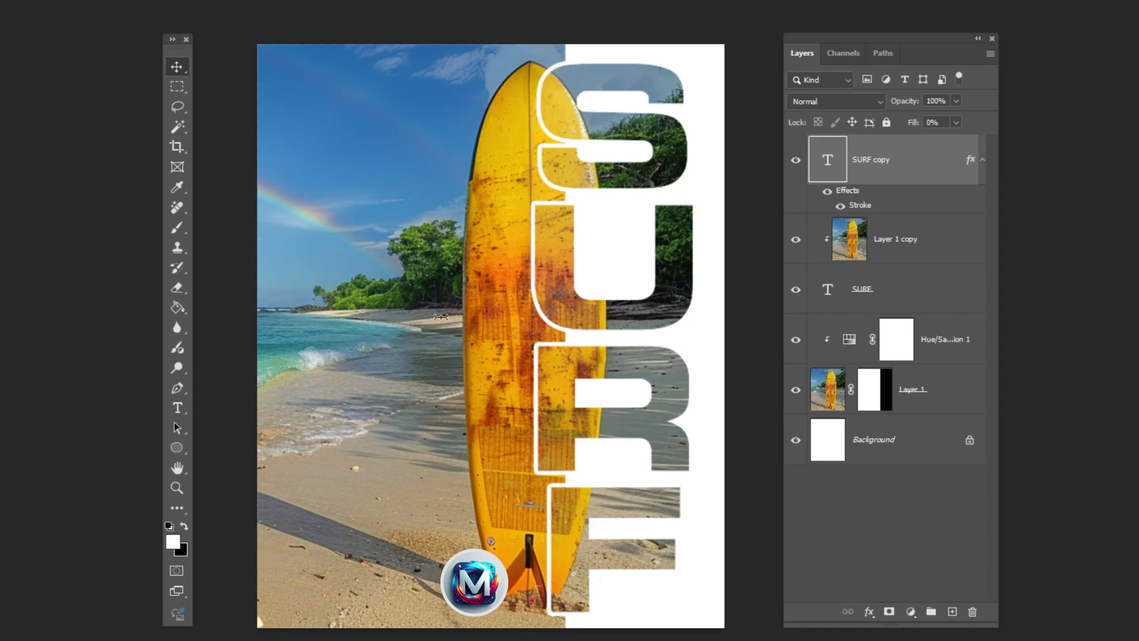
Step: Type white two-line text 'RIDES' / 'THE WAVES' with the Horizontal Type Tool, tracking 0
key("t")
right_click(169, 408)
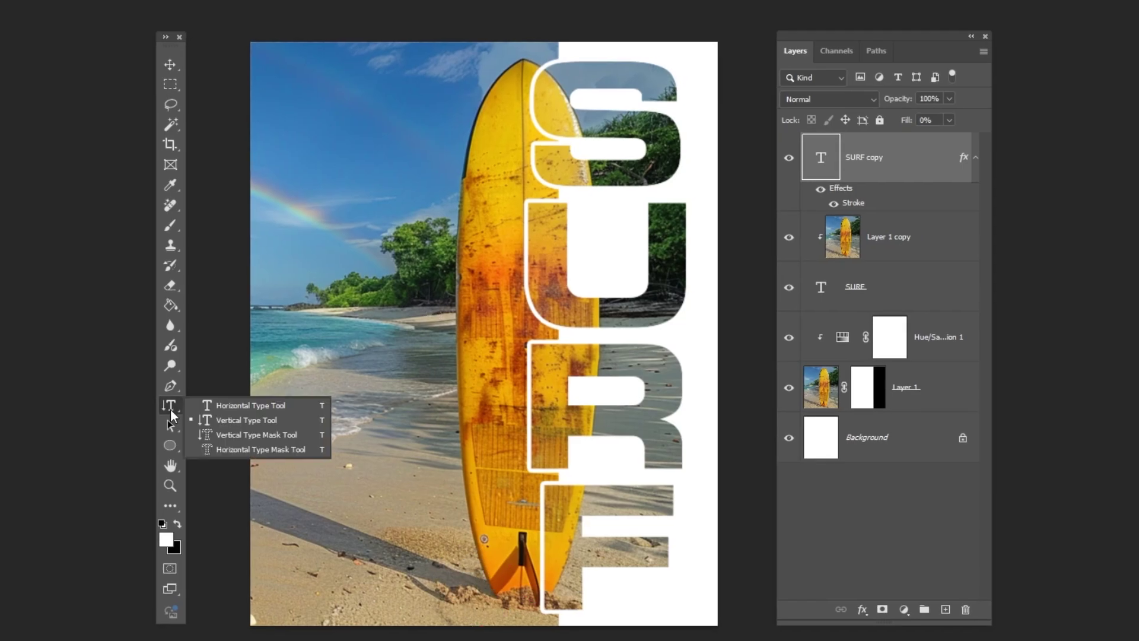
left_click(240, 405)
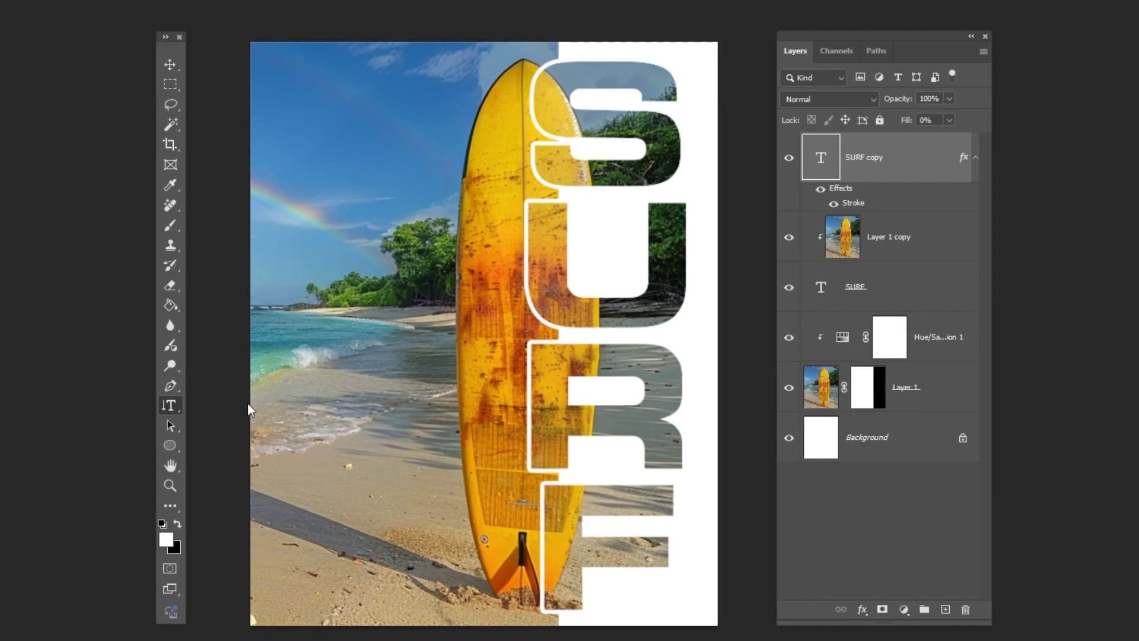
left_click(379, 233)
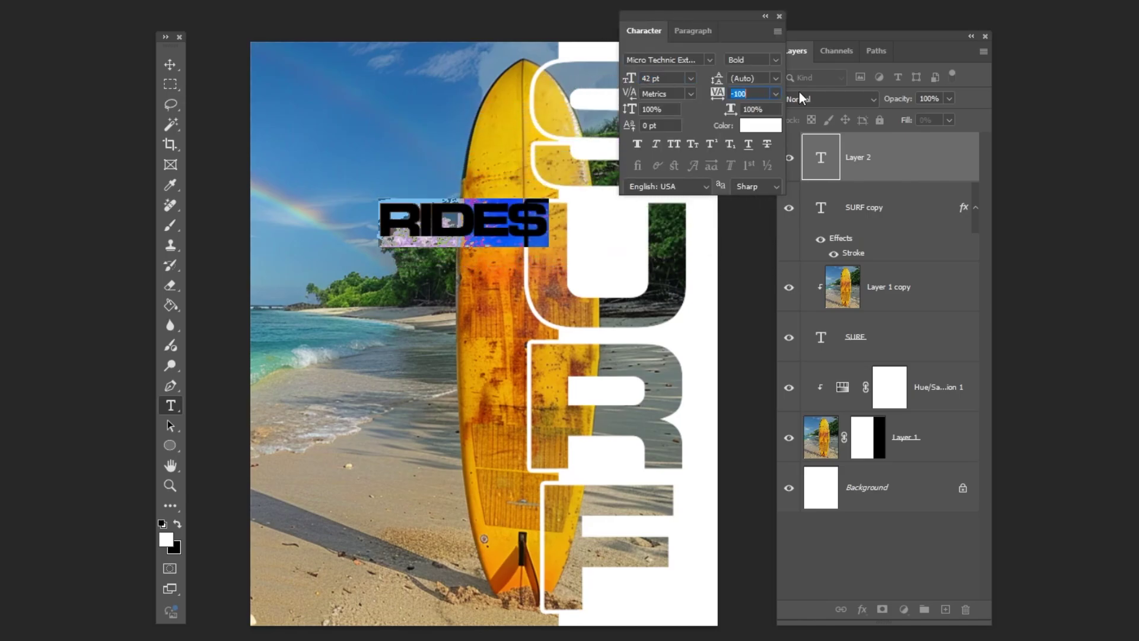
left_click(555, 215)
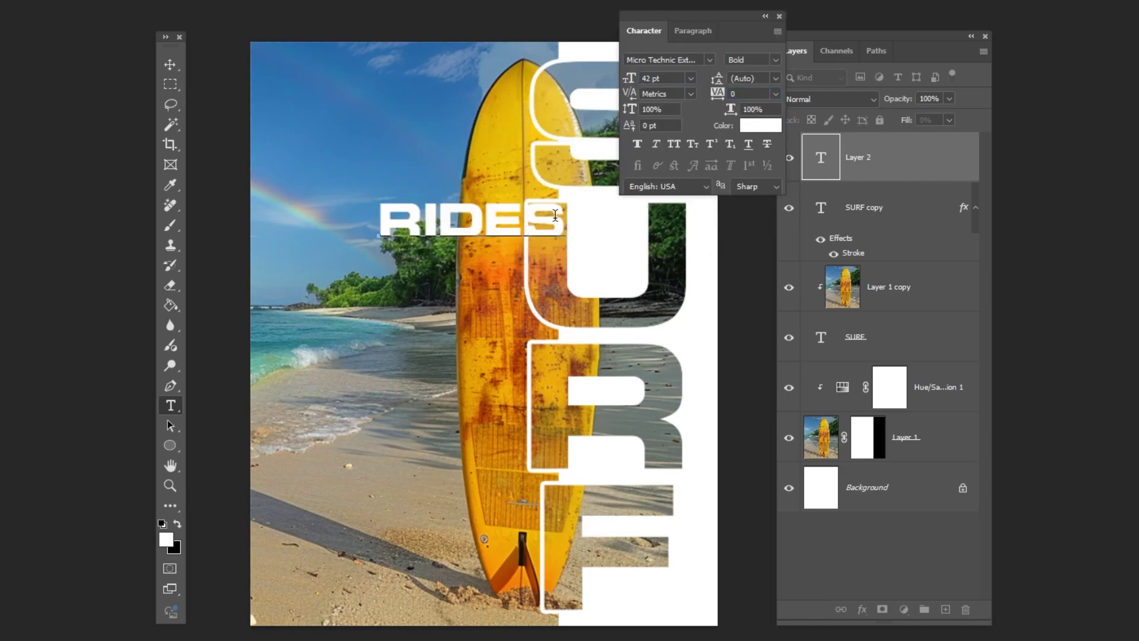
key("Return")
type("THE WAVES")
left_click(170, 64)
Step: Rotate the text -90° and scale and position it along the poster's left edge
left_click(779, 16)
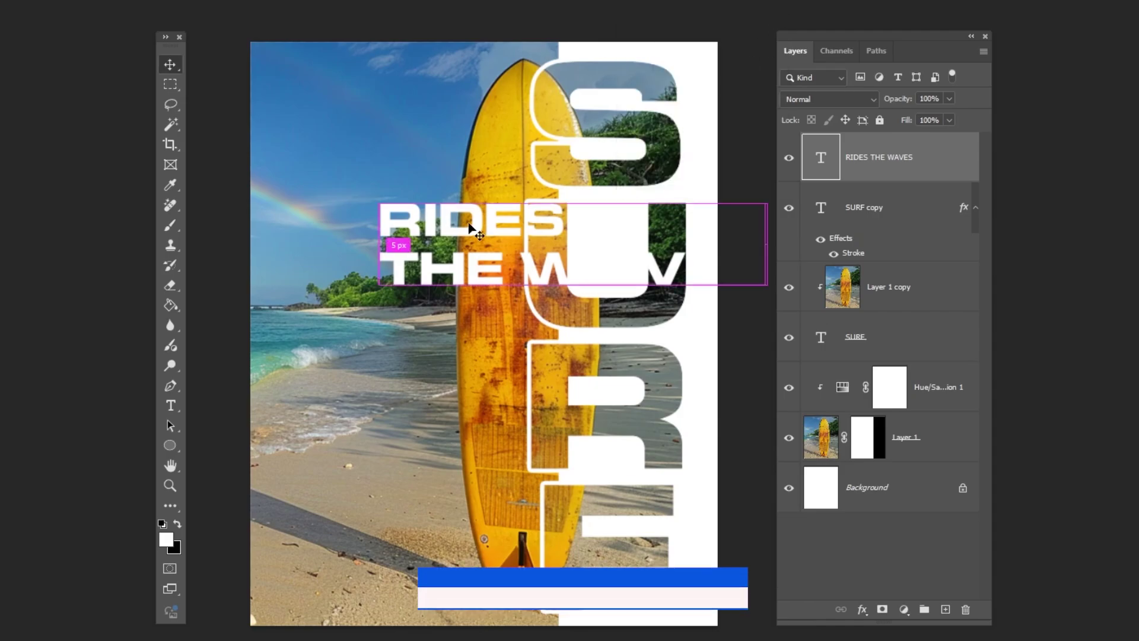
key("ctrl+t")
left_click_drag(591, 183, 428, 187)
left_click_drag(570, 333, 287, 369)
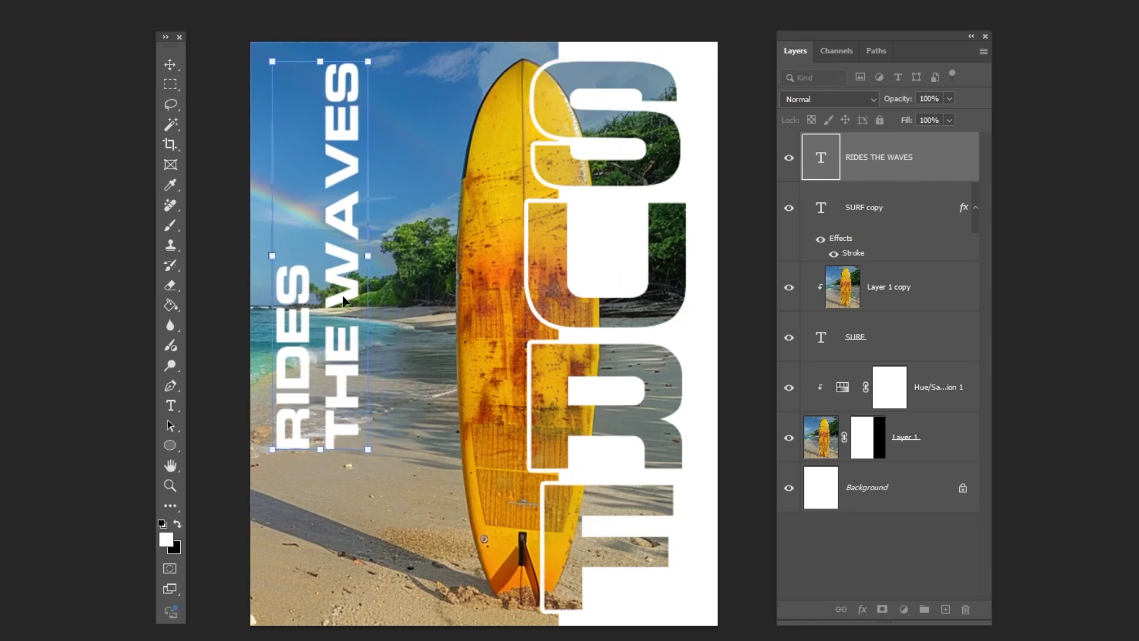
left_click_drag(370, 255, 357, 255)
left_click_drag(321, 335, 303, 292)
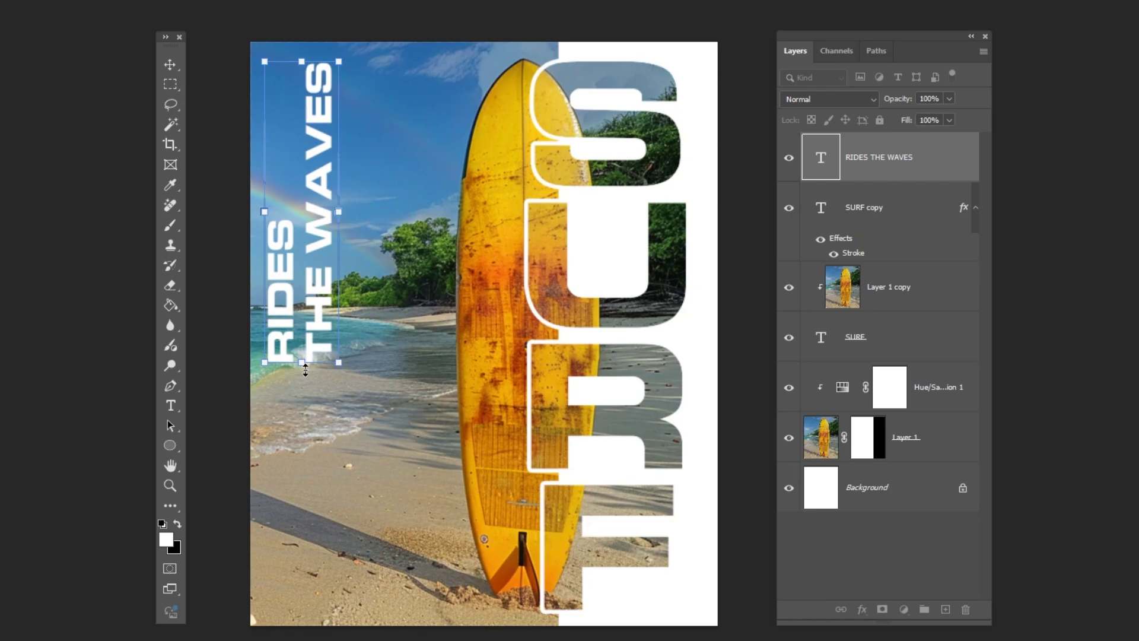
left_click_drag(304, 383, 310, 407)
left_click_drag(326, 353, 326, 370)
key("Return")
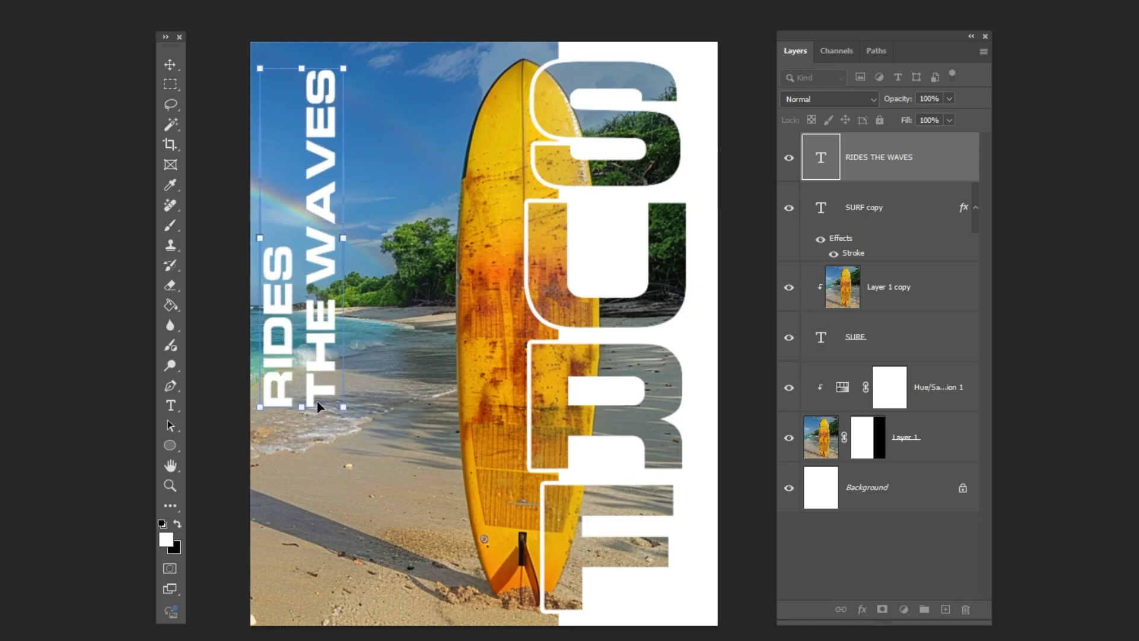
Step: Shift the THE WAVES line slightly lower within the text
key("t")
left_click(319, 401)
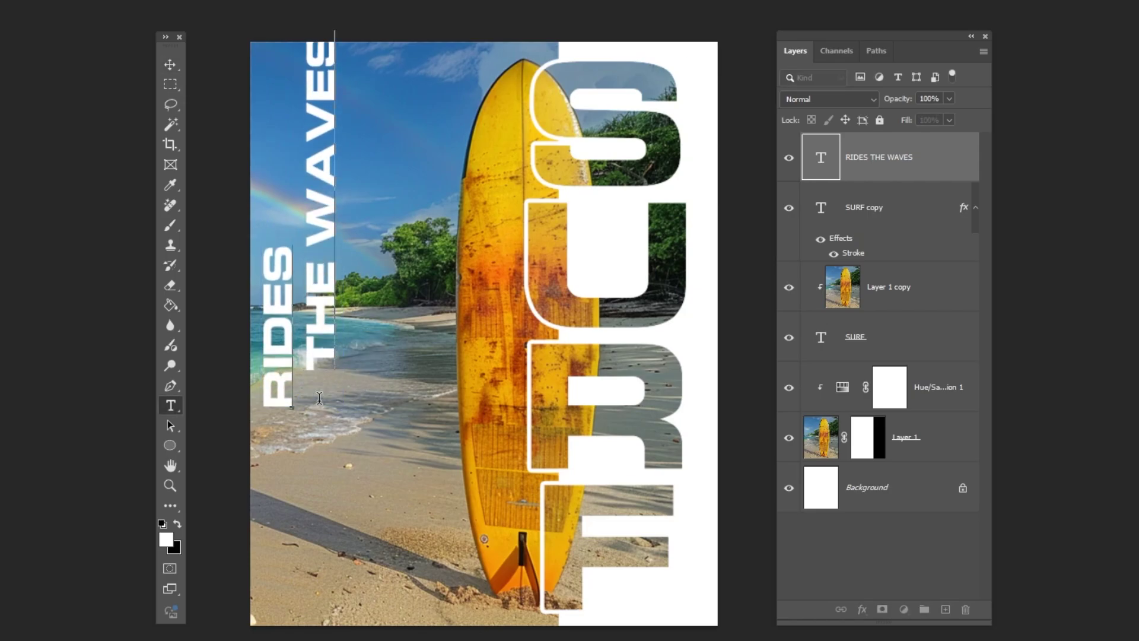
left_click_drag(319, 400, 321, 430)
key("ctrl+Return")
Step: Type 'THE World' at the lower left and set it in Rage Italic
key("v")
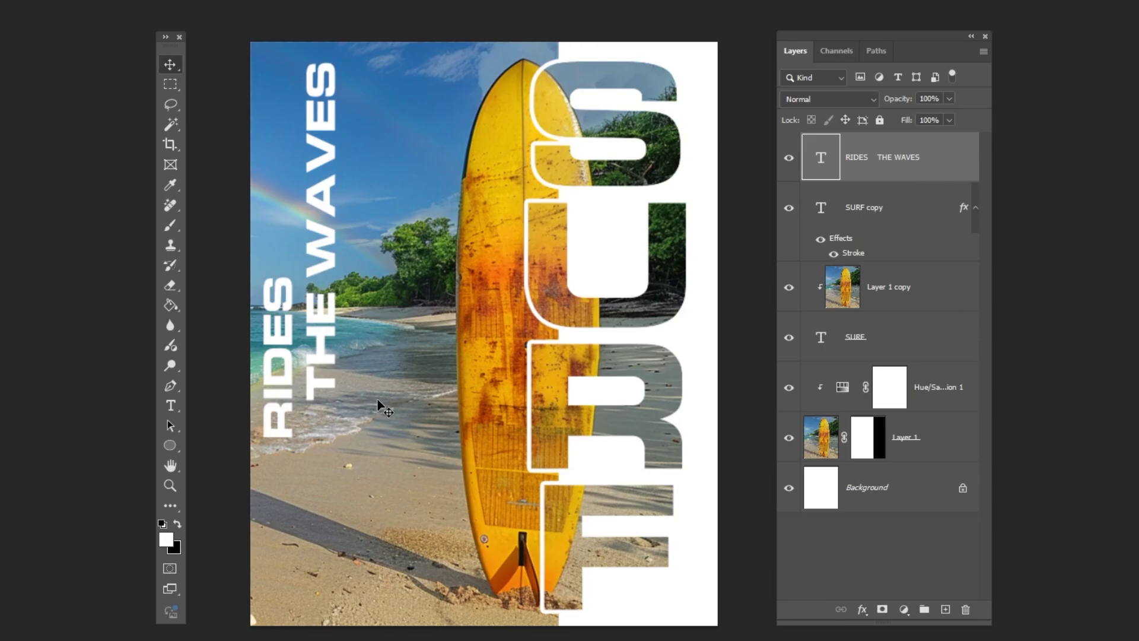
left_click(378, 396)
type("THE")
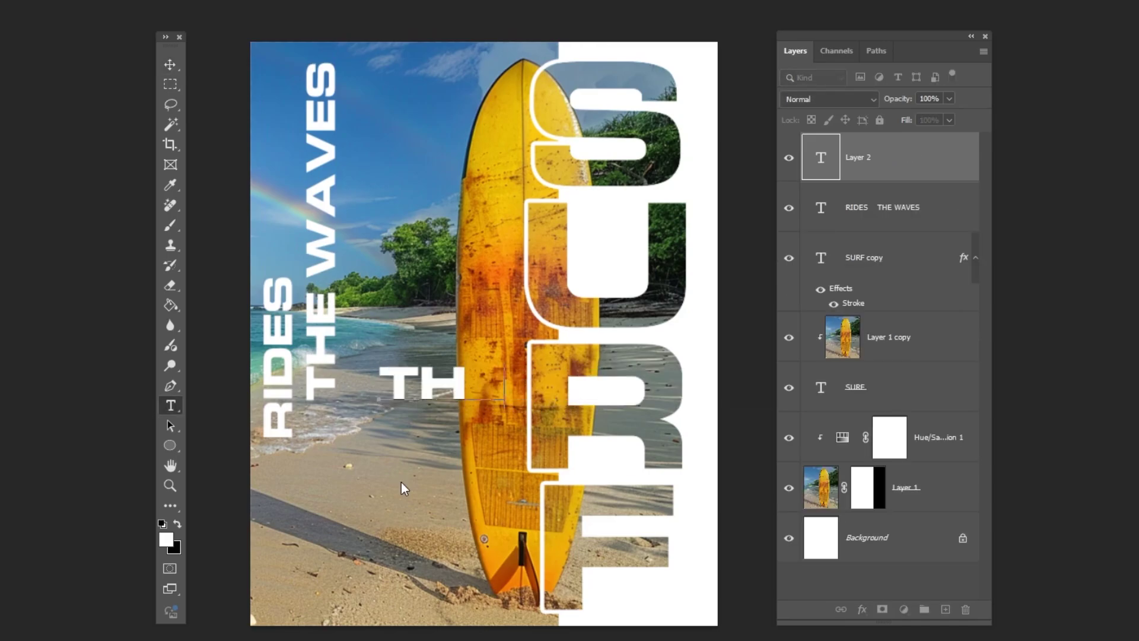
type(" World")
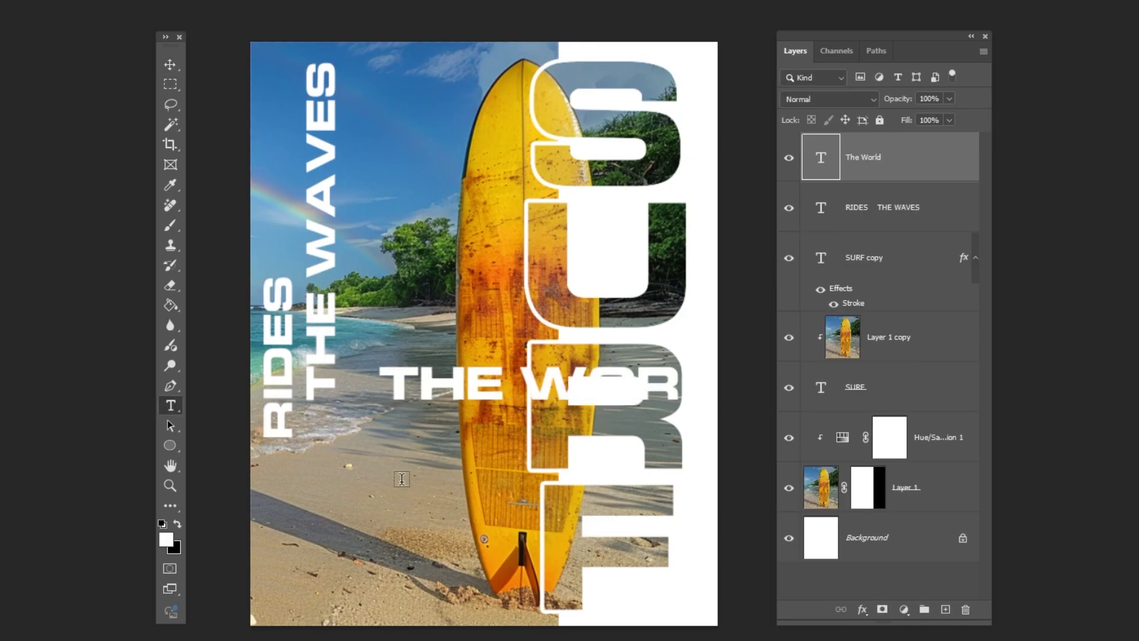
left_click_drag(401, 481, 283, 579)
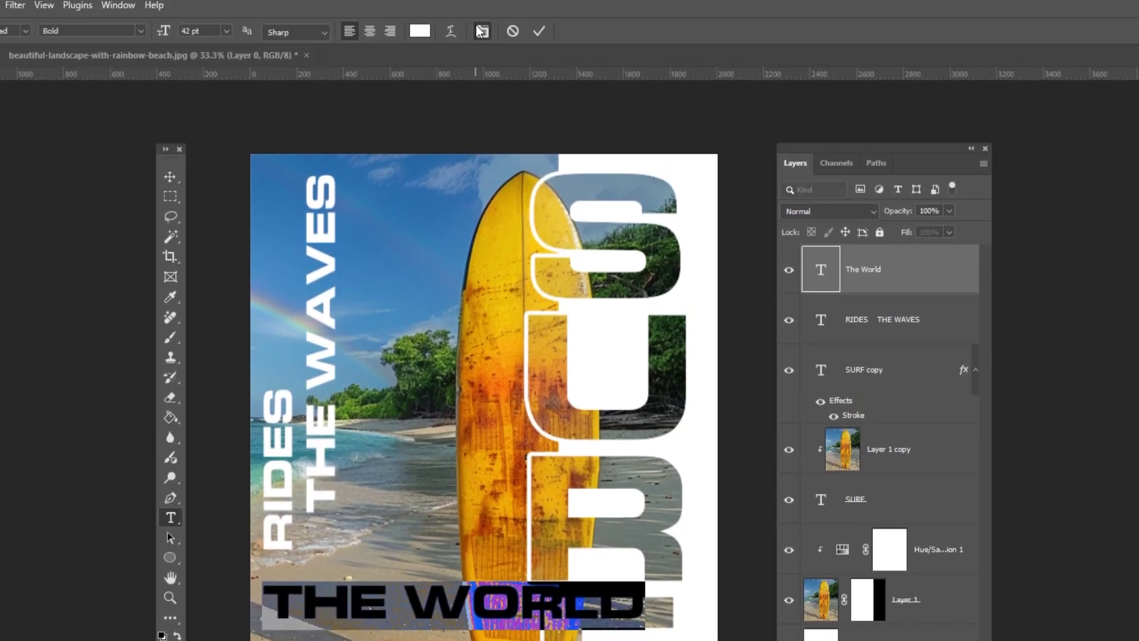
left_click(482, 30)
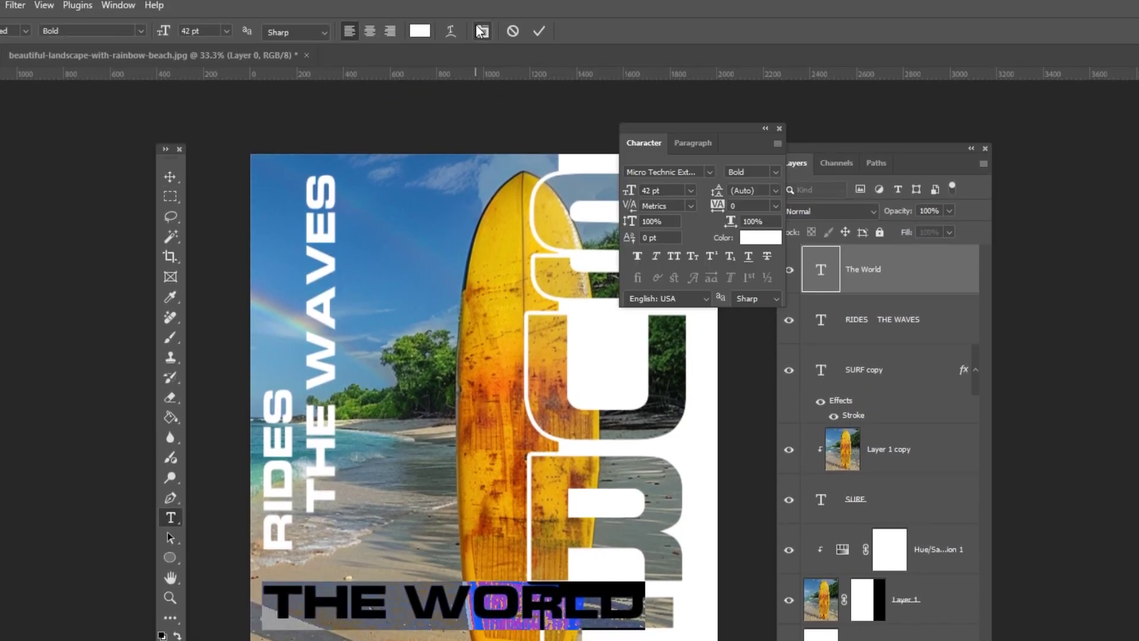
left_click(709, 171)
left_click(814, 260)
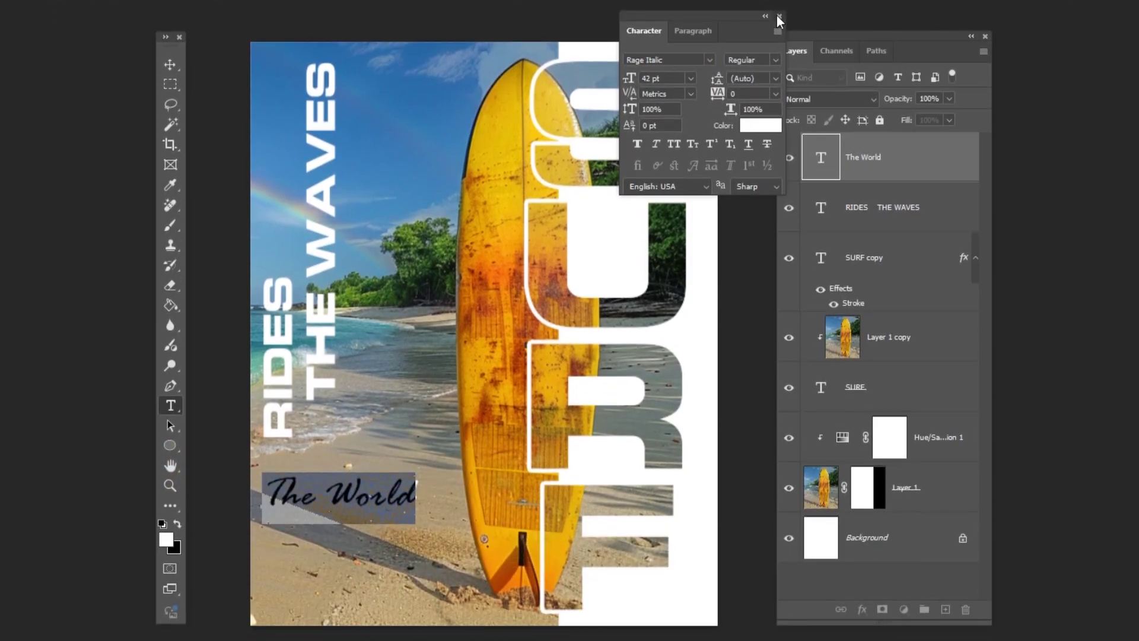
left_click(779, 129)
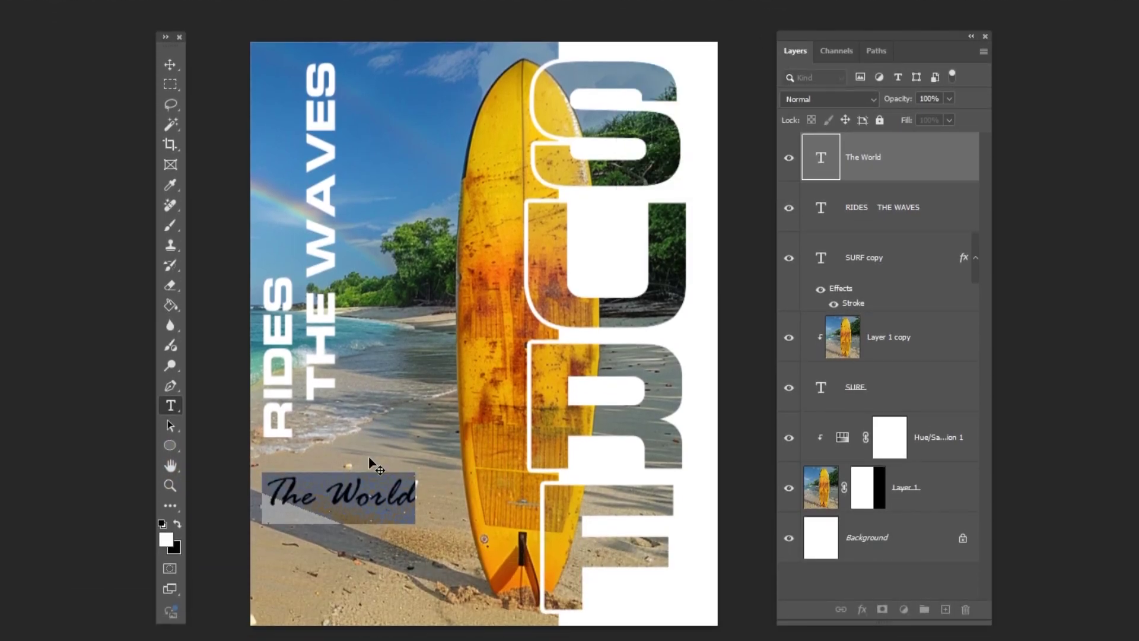
key("ctrl+Return")
Step: Move and tilt 'The World' into place beneath RIDES THE WAVES
key("v")
left_click_drag(360, 504, 419, 453)
key("ctrl+t")
left_click_drag(304, 465, 302, 472)
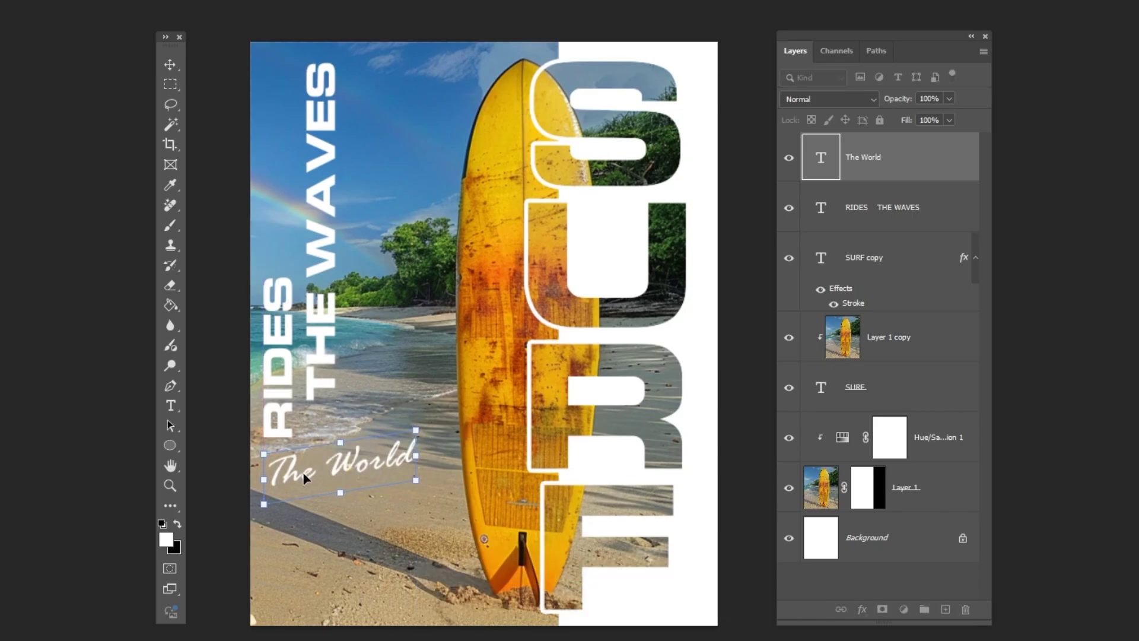
key("Return")
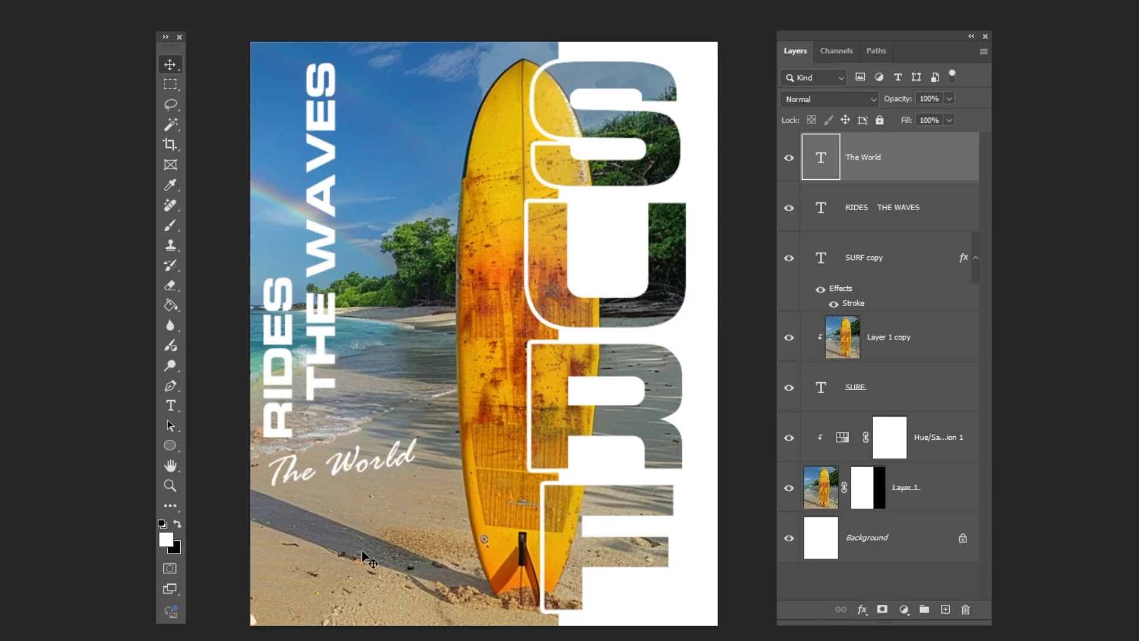
Step: Draw a circle on the sand with the Ellipse Tool and fill it white
left_click(174, 450)
right_click(175, 451)
left_click(224, 460)
left_click_drag(375, 524, 434, 563)
left_click(725, 260)
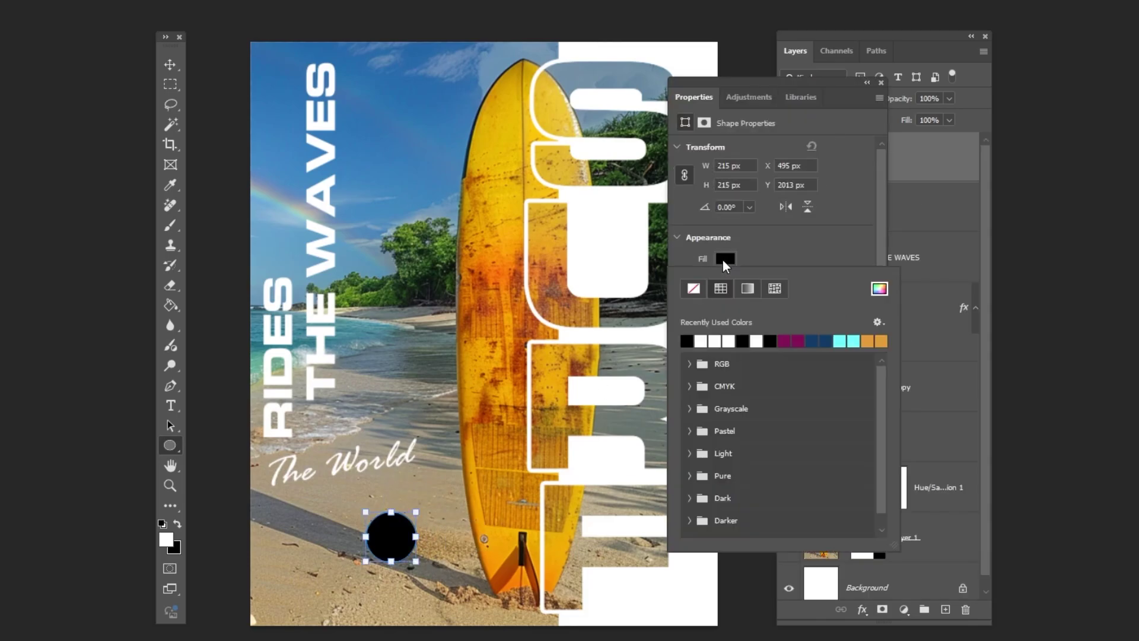
left_click(880, 289)
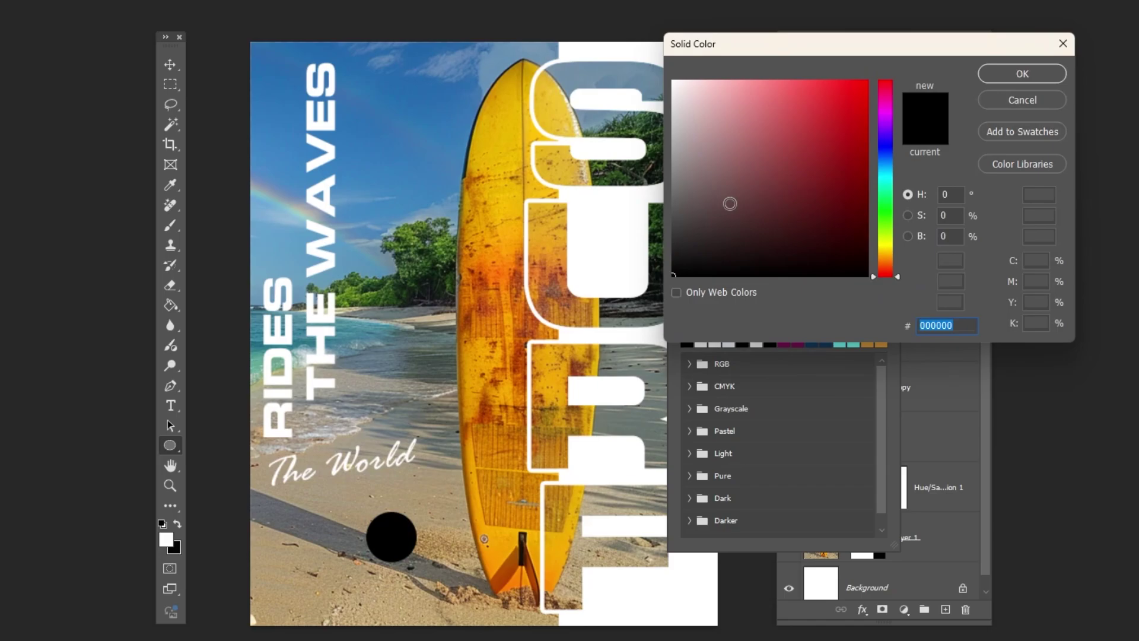
left_click(653, 67)
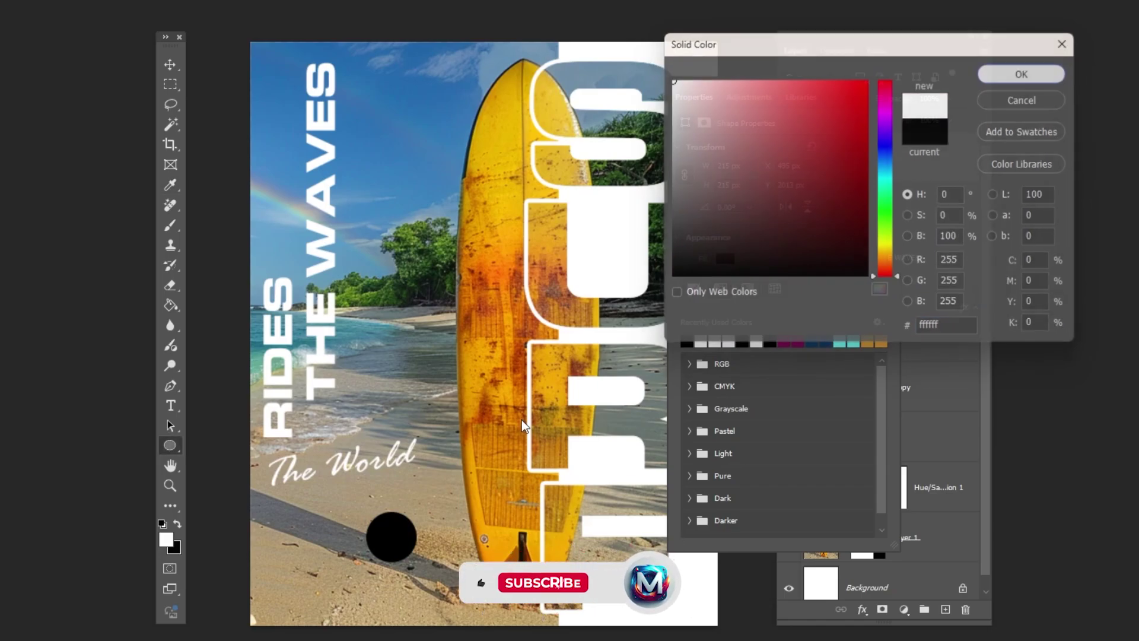
left_click(1023, 74)
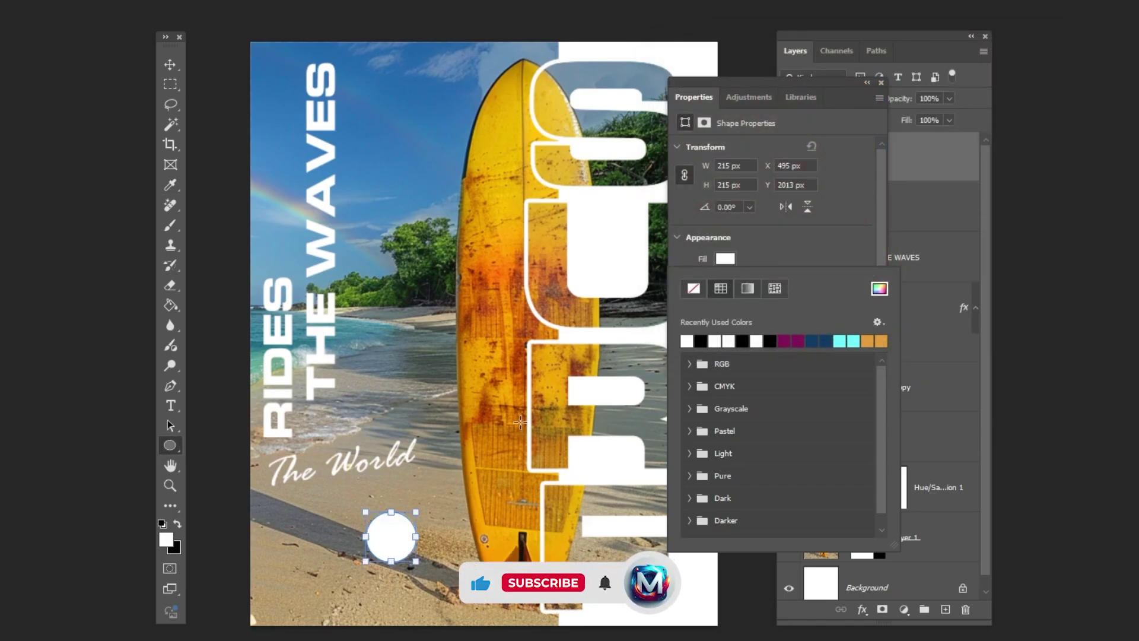
left_click(881, 82)
left_click(881, 83)
Step: Alt-drag copies of the white circle to scatter them around the board and text
key("v")
left_click_drag(394, 537, 409, 386)
left_click_drag(432, 554, 487, 513)
left_click_drag(402, 374, 288, 579)
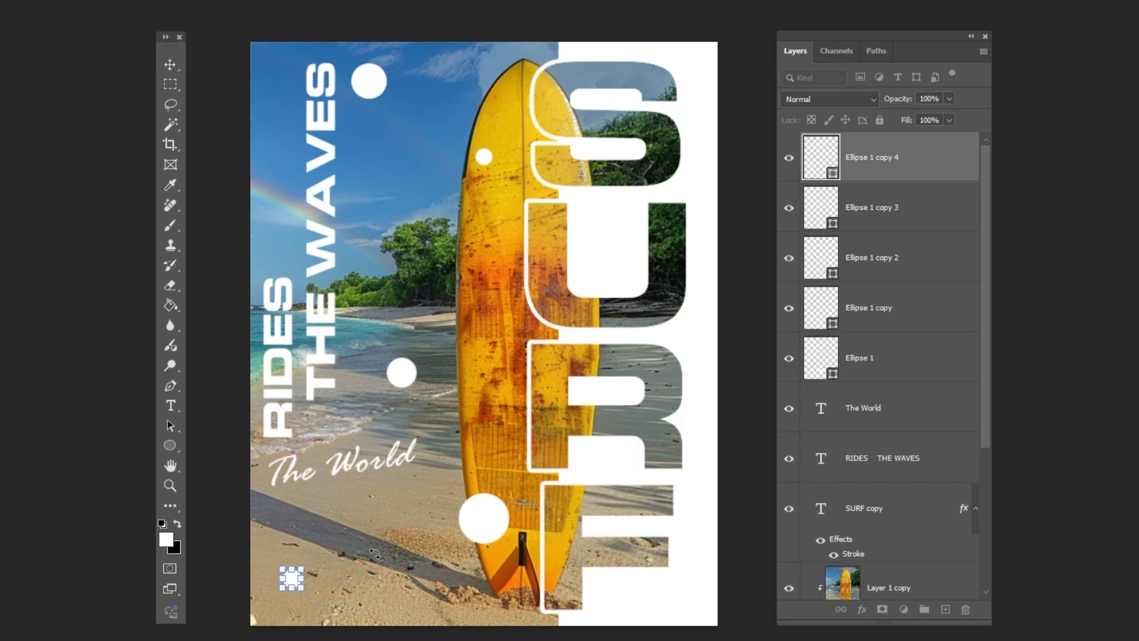